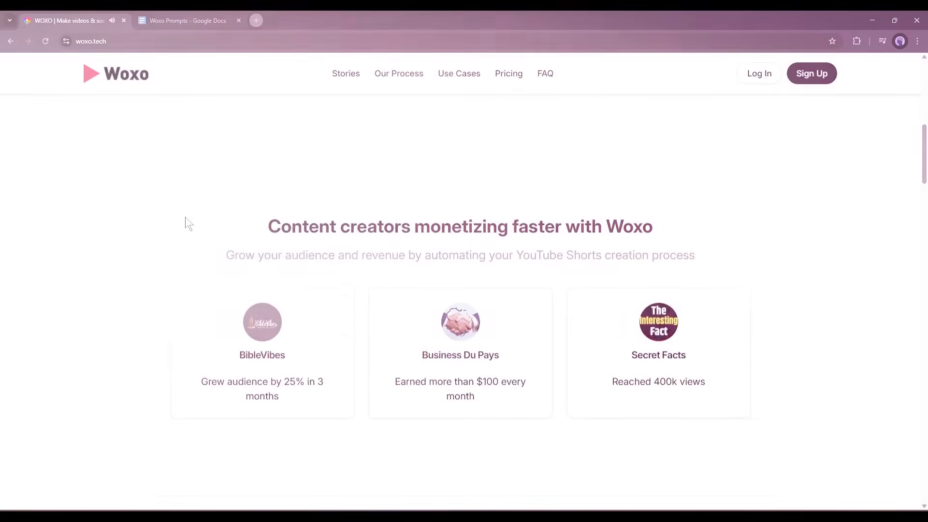
Sign up for Woxo from its home page by continuing with the Google account.
scroll(185, 216, down, 9)
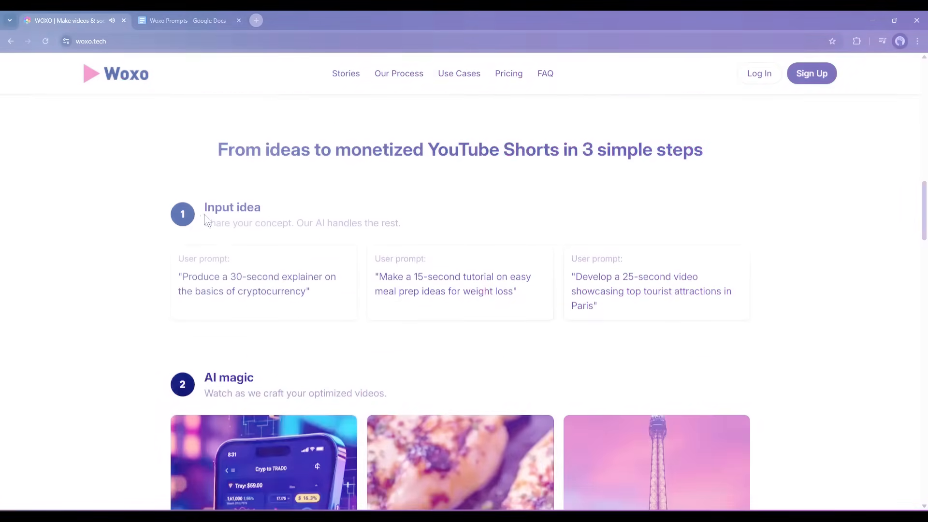
scroll(279, 216, down, 8)
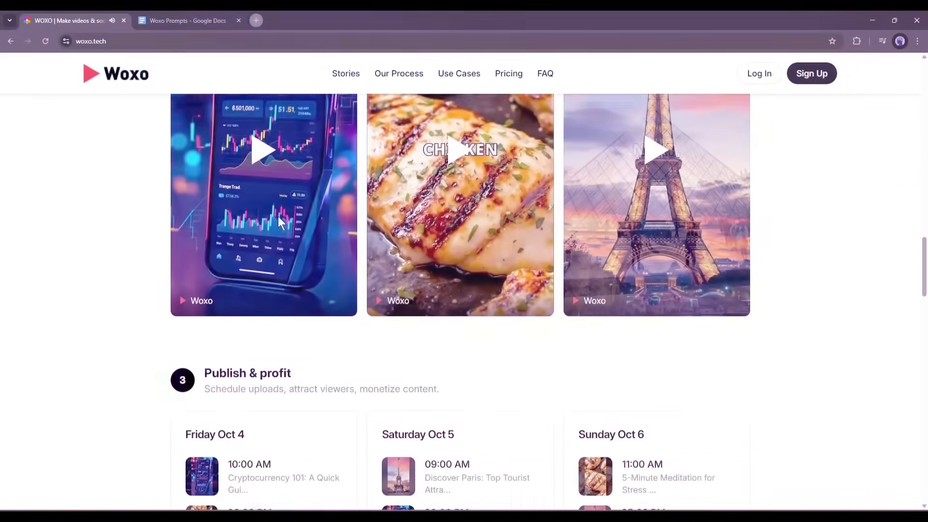
scroll(333, 267, down, 5)
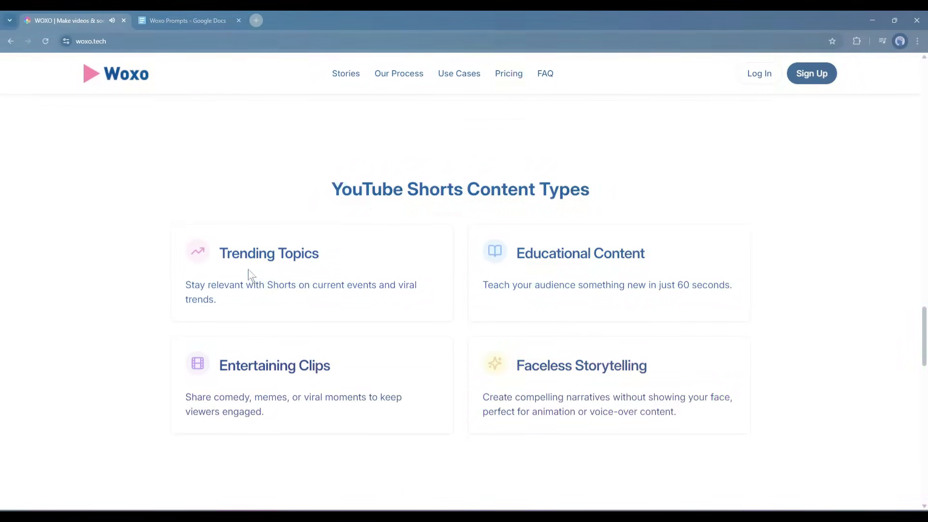
scroll(719, 339, up, 17)
scroll(718, 338, up, 15)
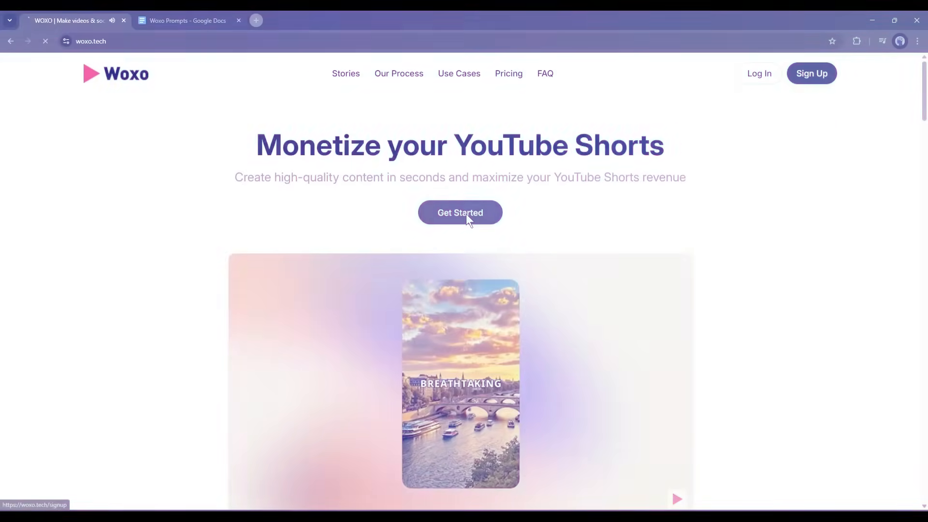
click(469, 216)
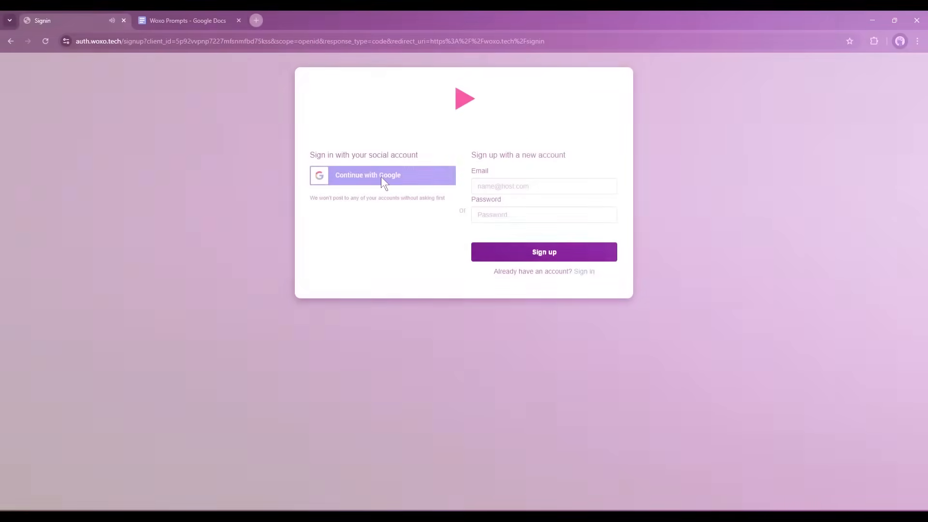
click(381, 176)
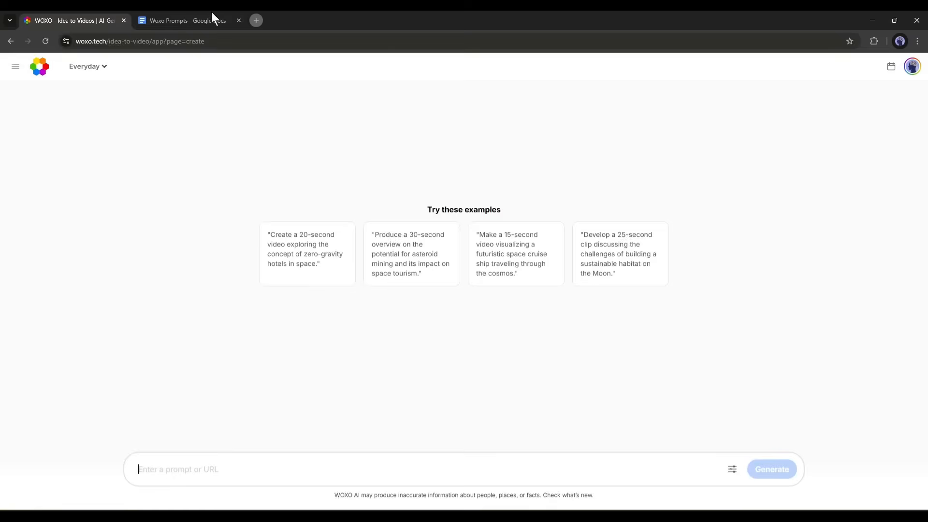
Copy the unsolved historical mysteries prompt from the Woxo Prompts document into Woxo's video prompt field.
click(211, 17)
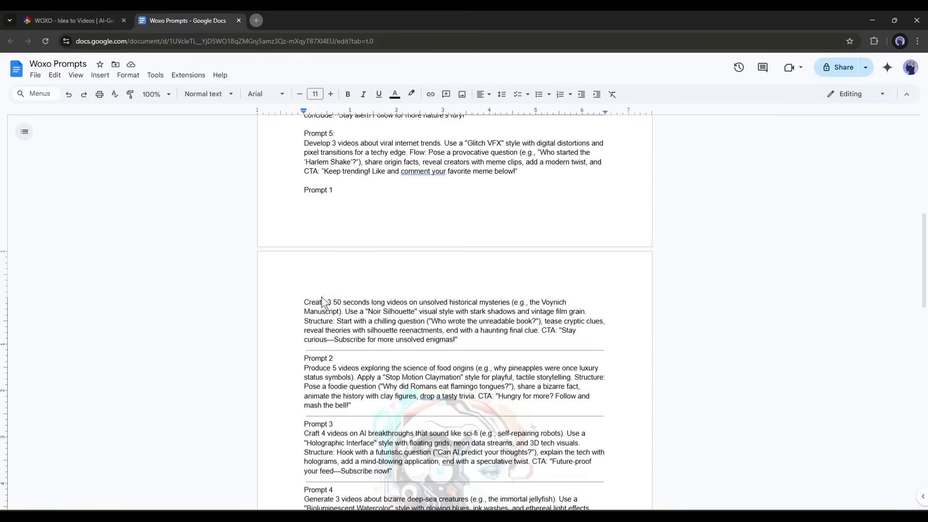
drag(305, 303, 463, 341)
key(ctrl+c)
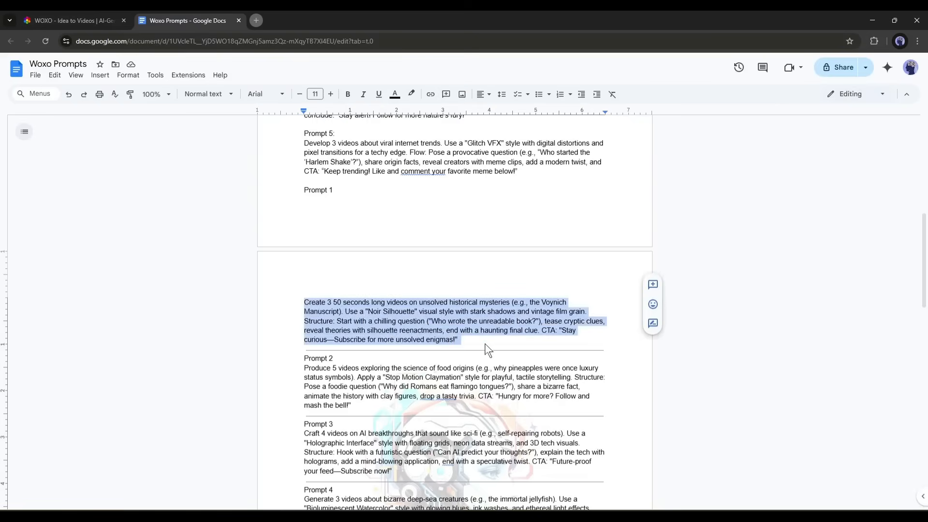
click(43, 15)
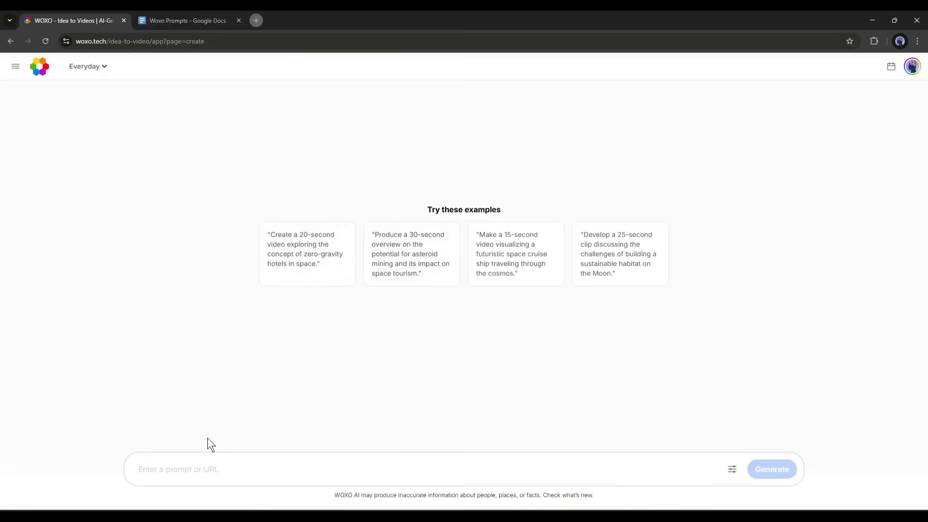
key(ctrl+v)
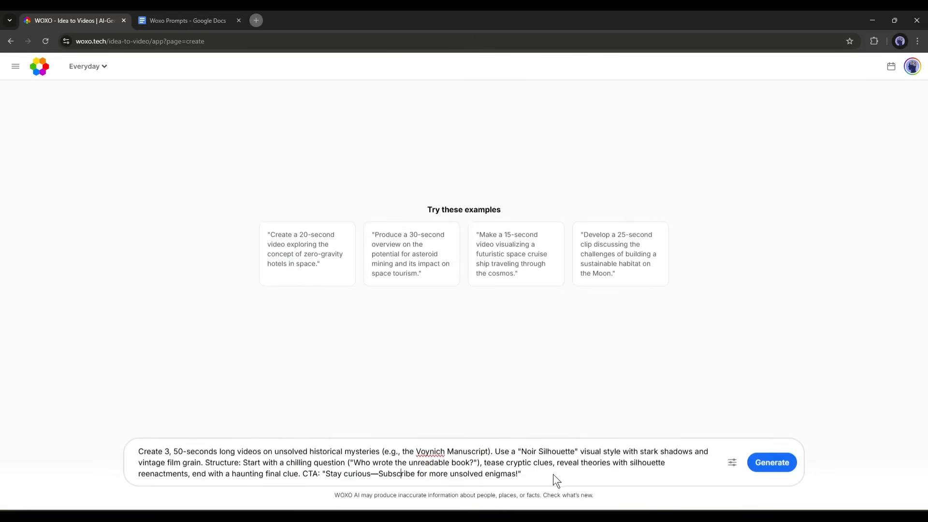
In the video generation settings, browse the voiceover options, preview Ada's voice and select her Normal style.
click(733, 462)
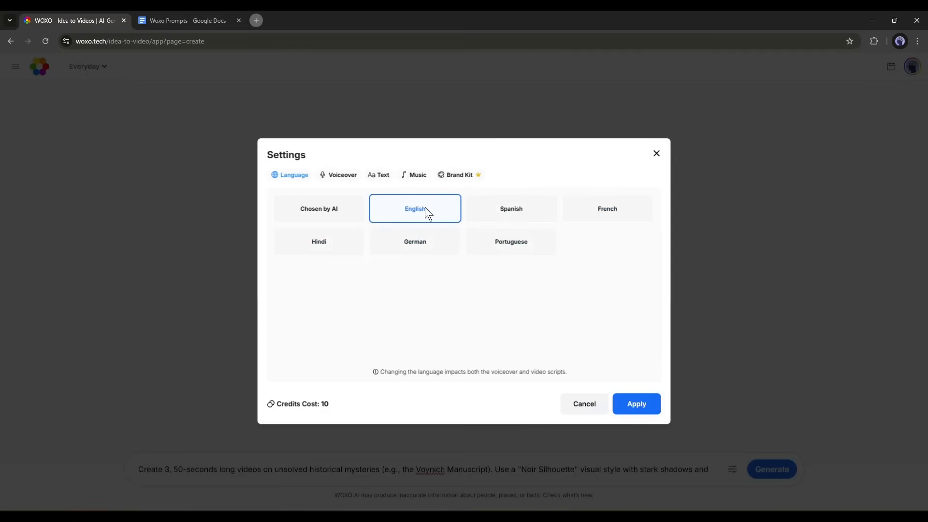
click(331, 175)
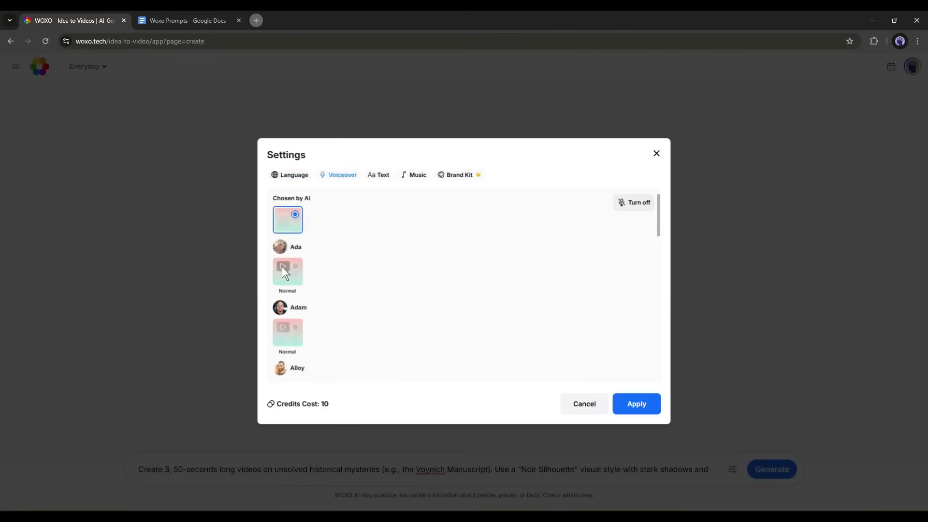
scroll(285, 276, down, 10)
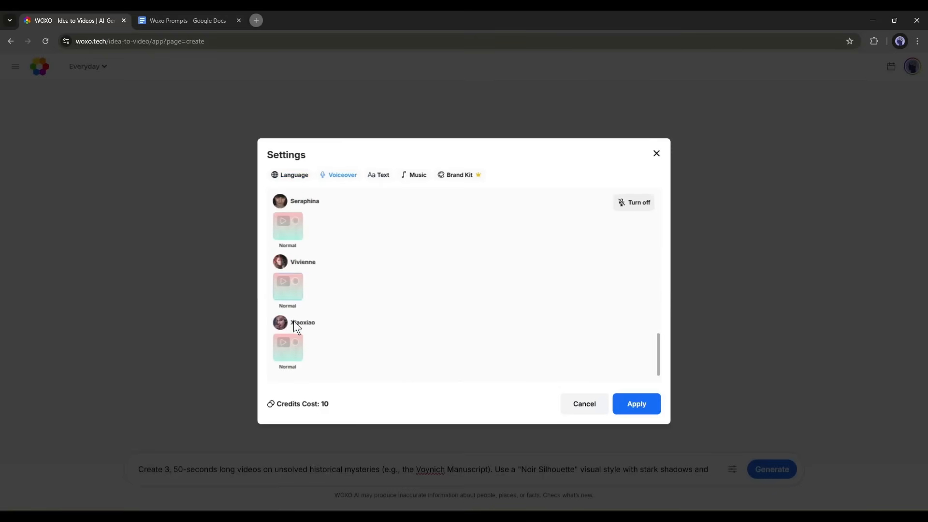
scroll(332, 280, up, 2)
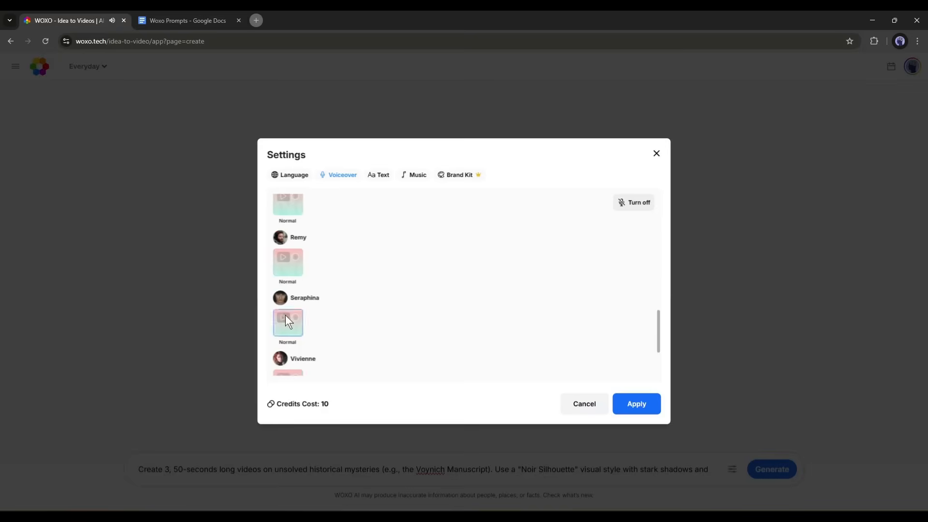
scroll(286, 261, up, 10)
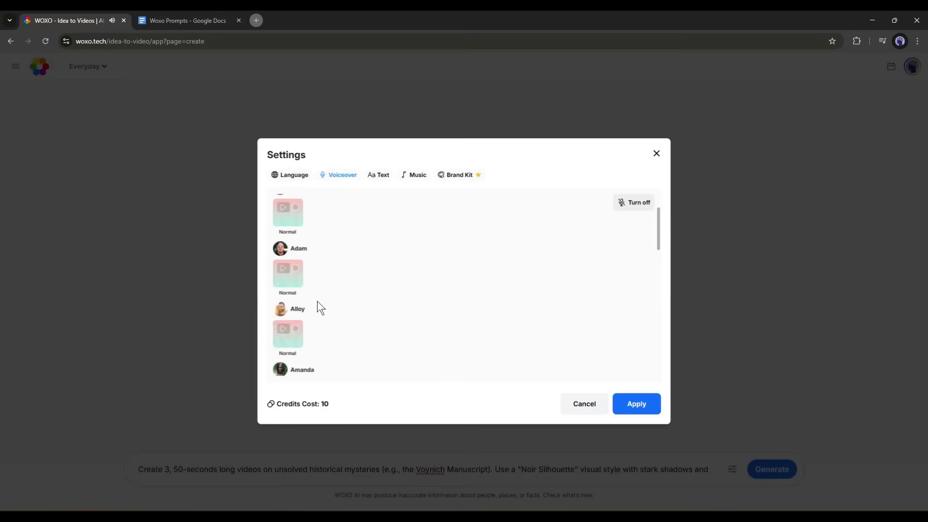
scroll(315, 325, up, 3)
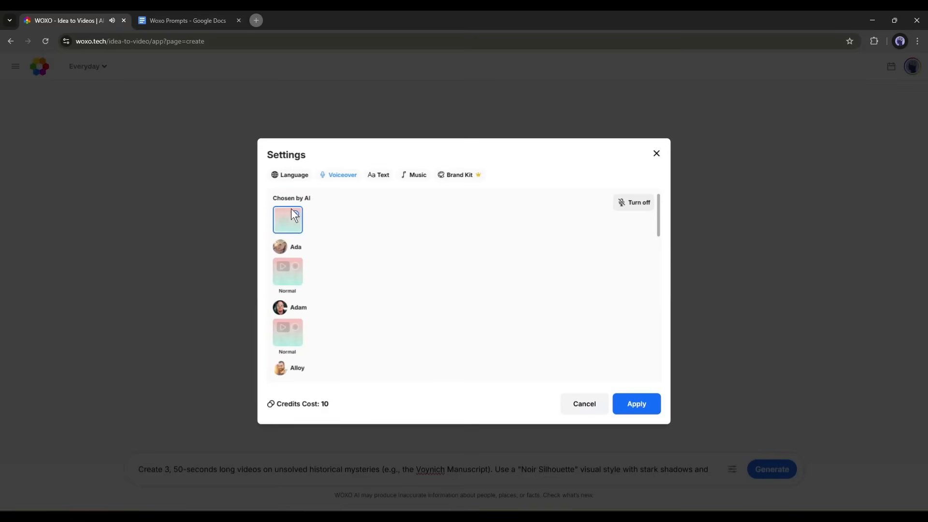
scroll(292, 242, down, 3)
scroll(292, 243, up, 3)
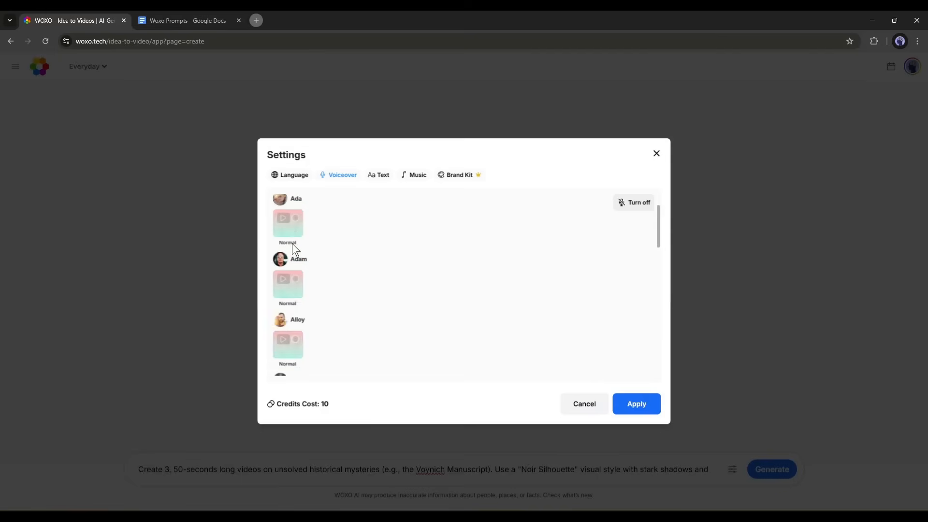
click(283, 267)
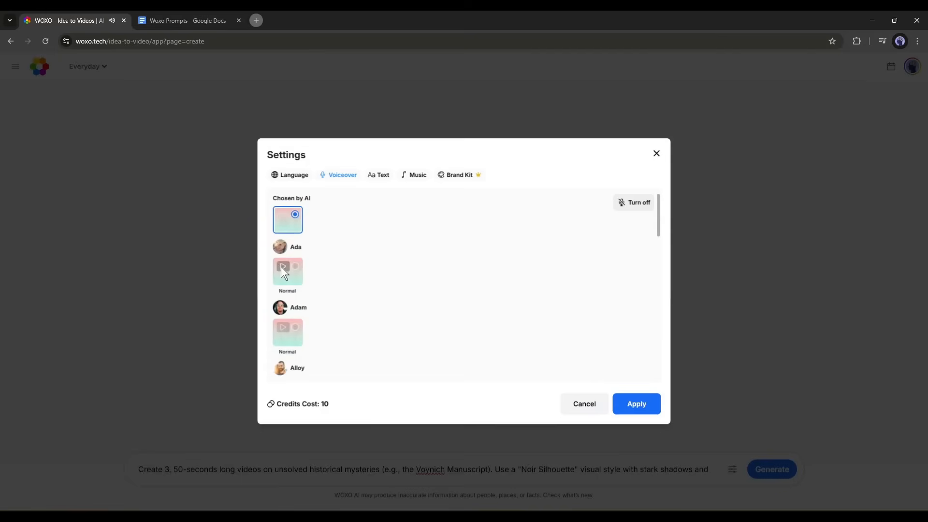
click(292, 265)
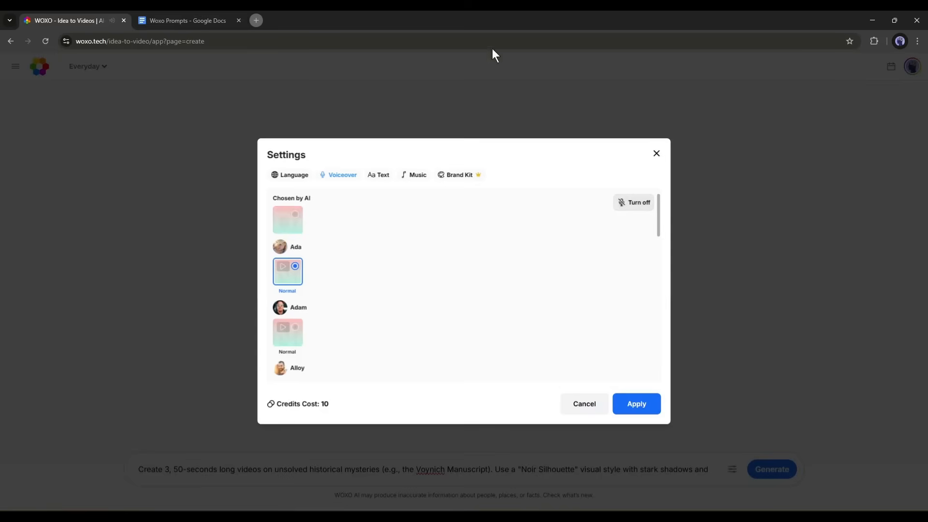
Style the video text with the Boldify font, the Word by word preset and the orange color.
click(375, 178)
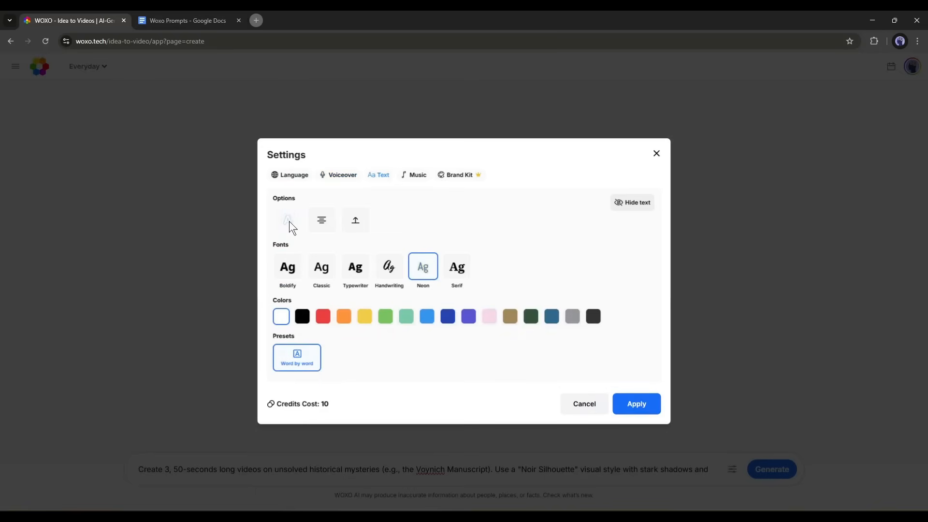
click(288, 268)
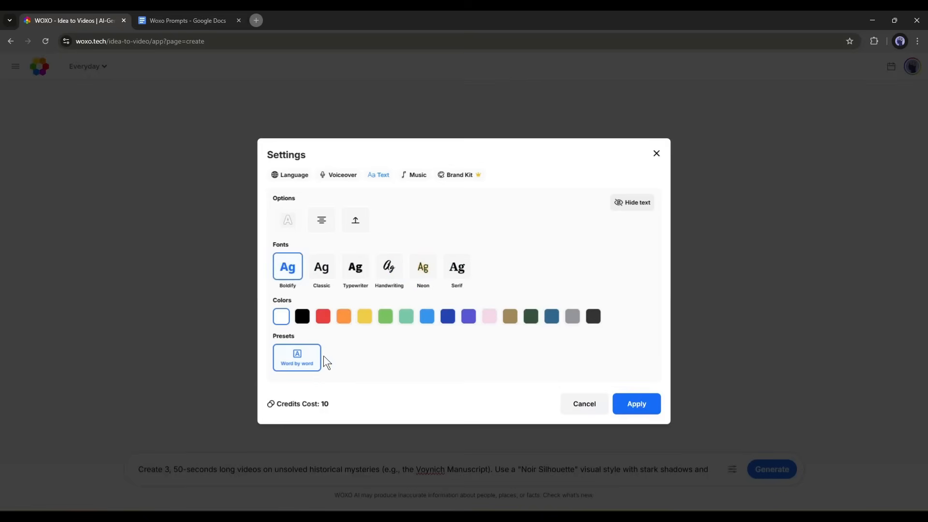
click(294, 358)
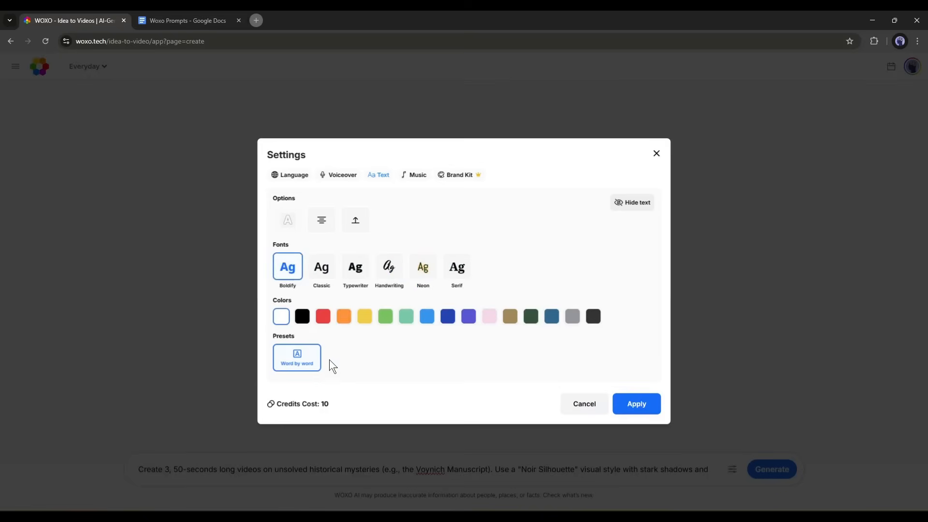
click(344, 322)
Try out the available music moods and set the background music to Chosen by AI.
click(413, 174)
click(497, 240)
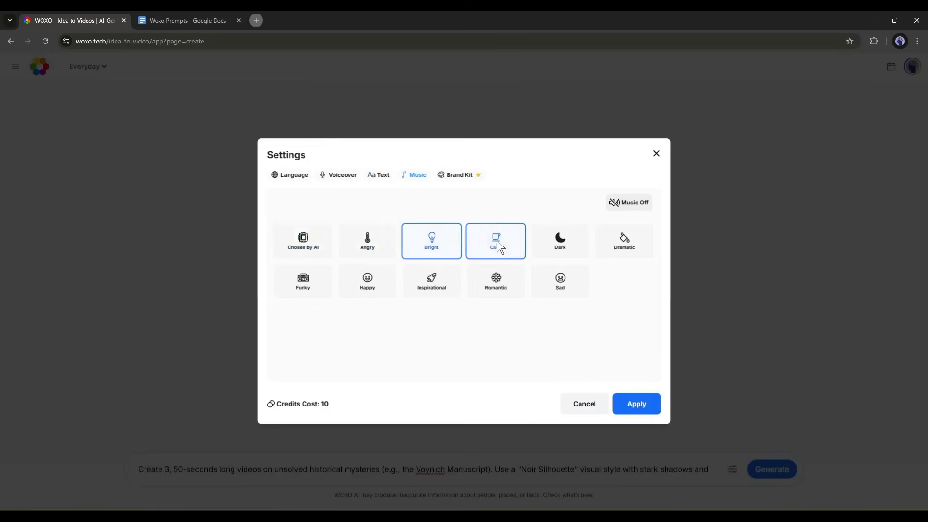
click(542, 243)
click(632, 242)
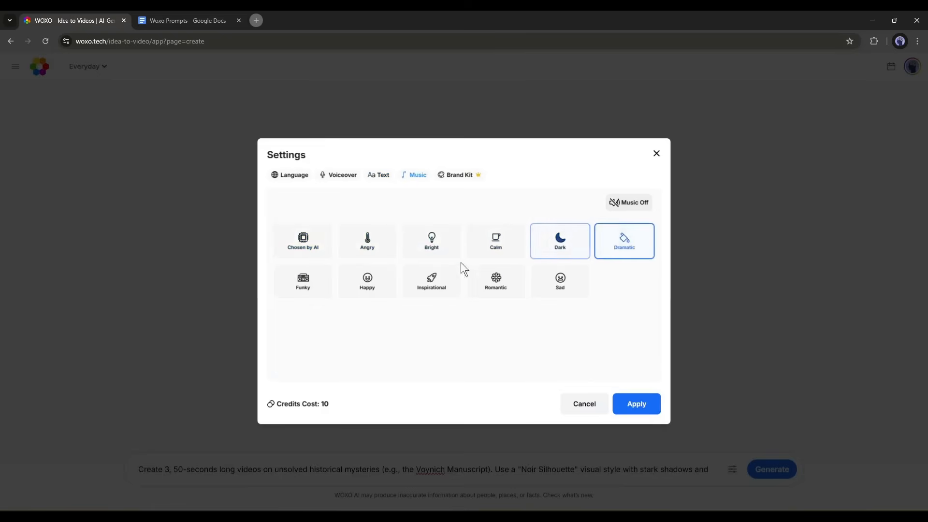
click(316, 280)
click(379, 281)
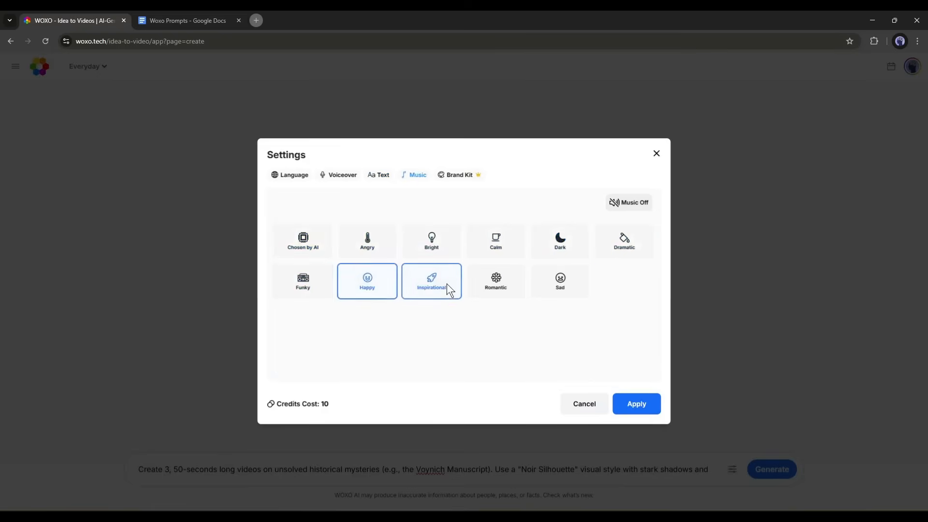
click(446, 283)
click(501, 284)
click(566, 284)
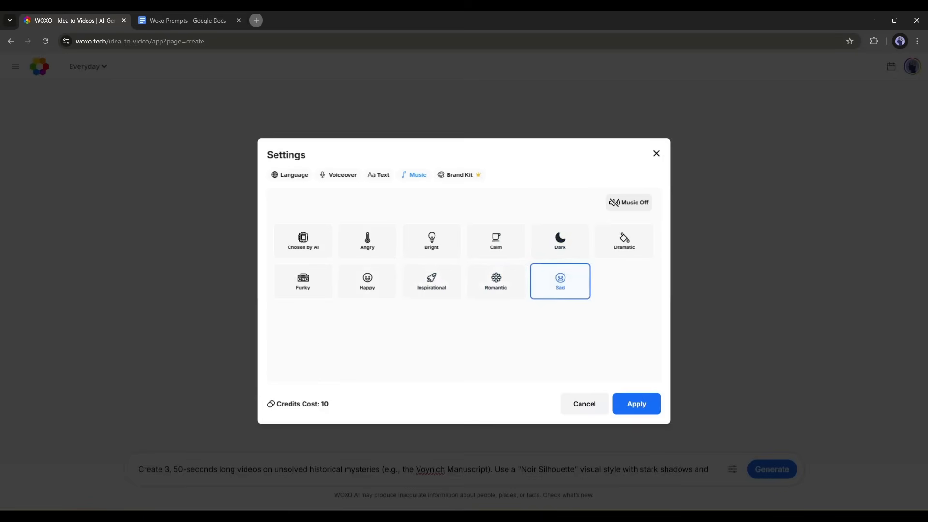
click(300, 251)
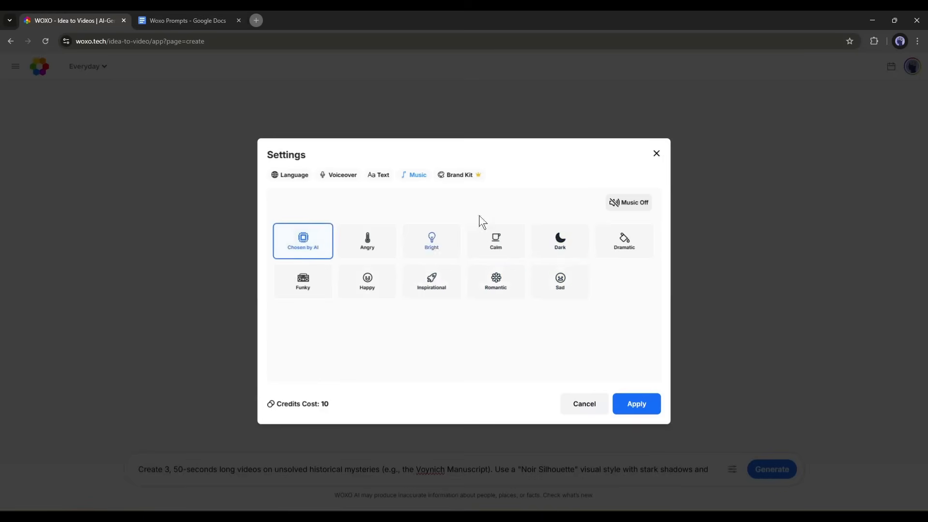
Check the Brand Kit's logo and font options, and apply the video settings.
click(454, 175)
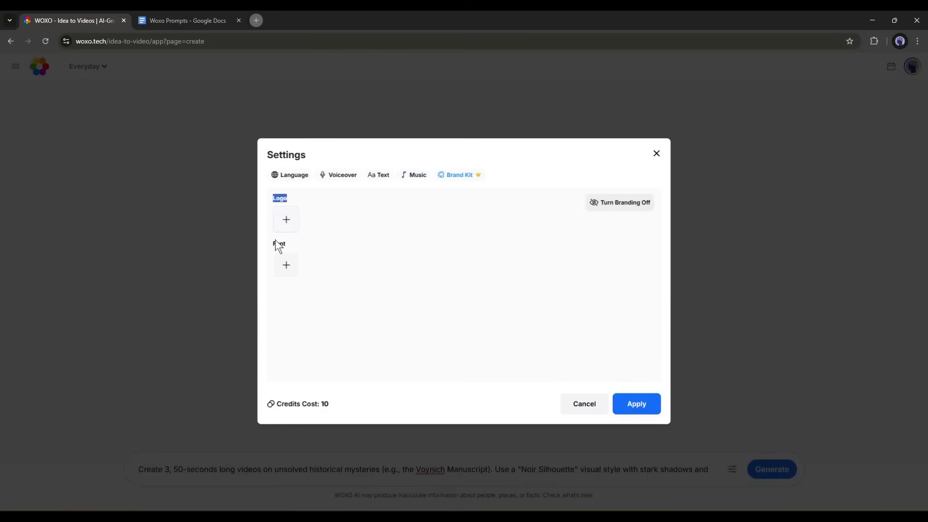
drag(276, 243, 295, 245)
click(320, 246)
click(631, 405)
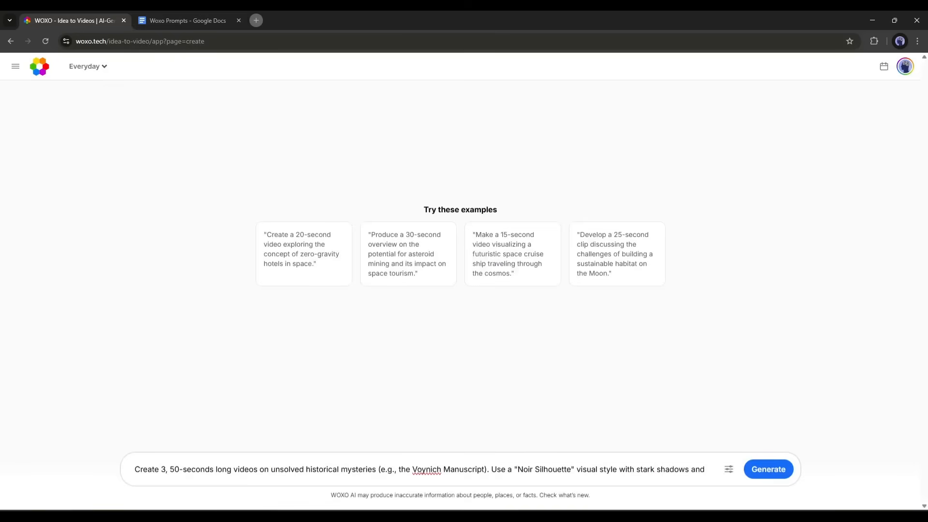
Generate the three videos on unsolved historical mysteries from the entered prompt.
click(766, 467)
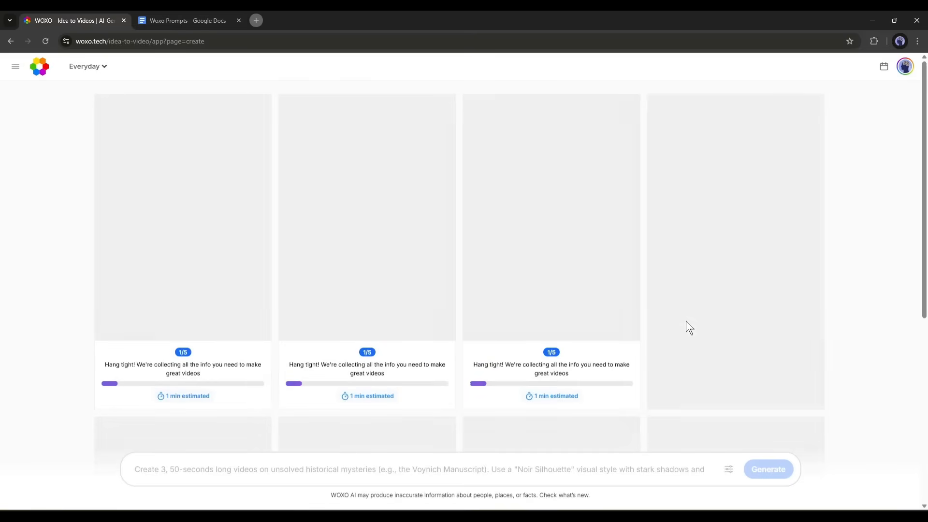
scroll(686, 320, down, 3)
scroll(686, 320, up, 3)
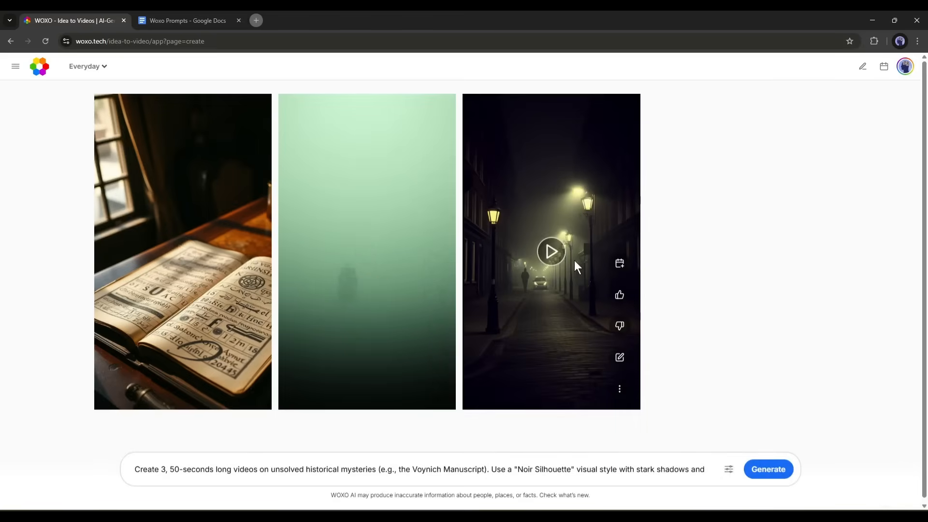
Play the generated videos one after another: the foggy street, the green mist and the open manuscript.
click(552, 251)
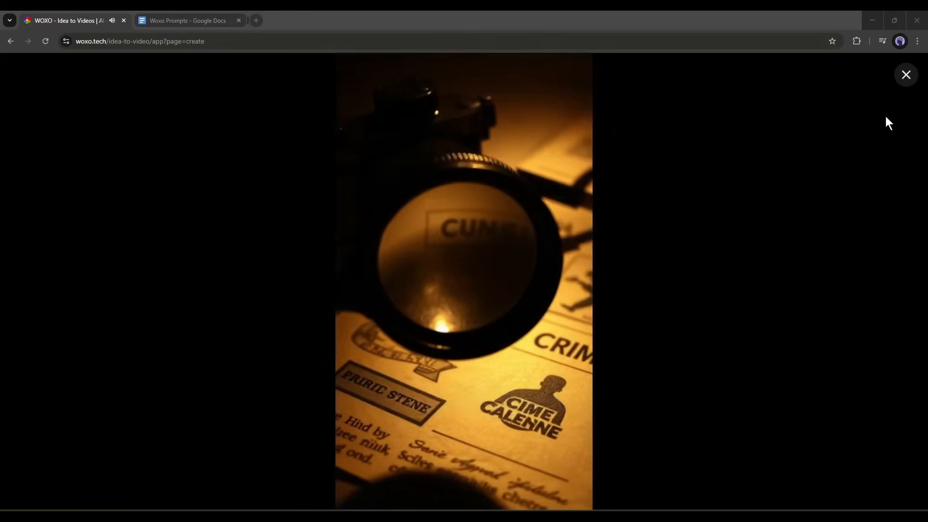
click(913, 117)
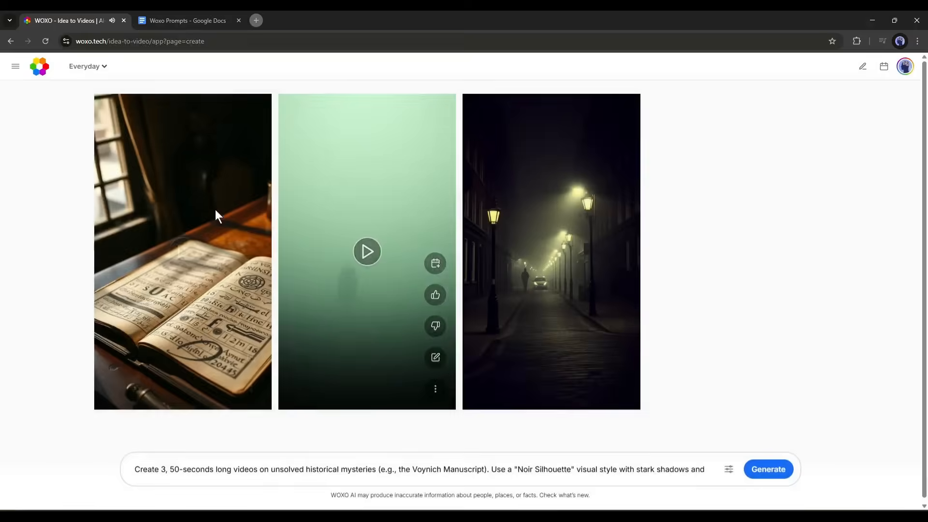
click(371, 256)
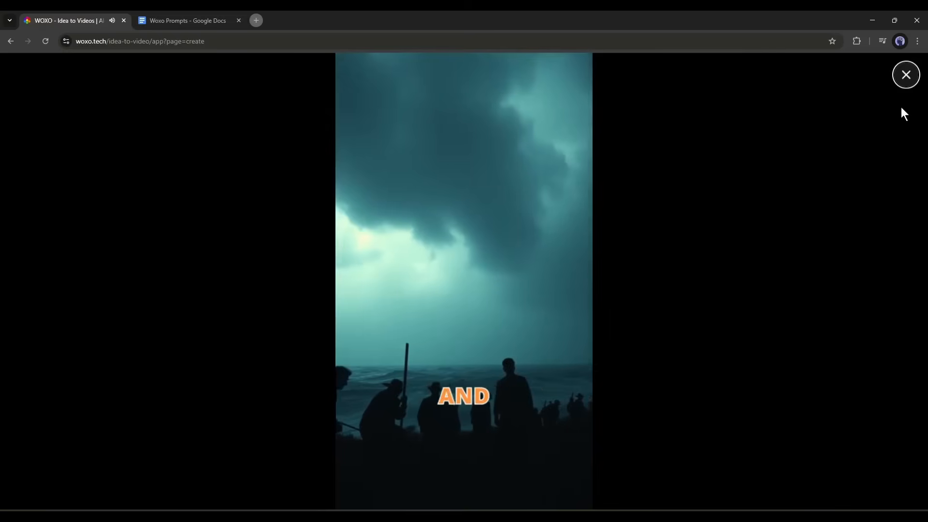
click(907, 81)
click(219, 195)
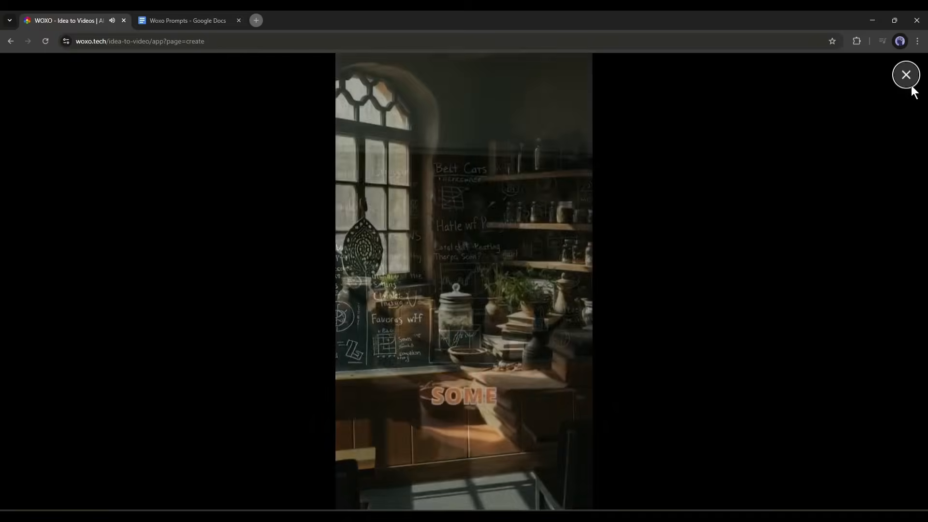
Close the video player and check the extra options offered for the foggy street video.
click(912, 85)
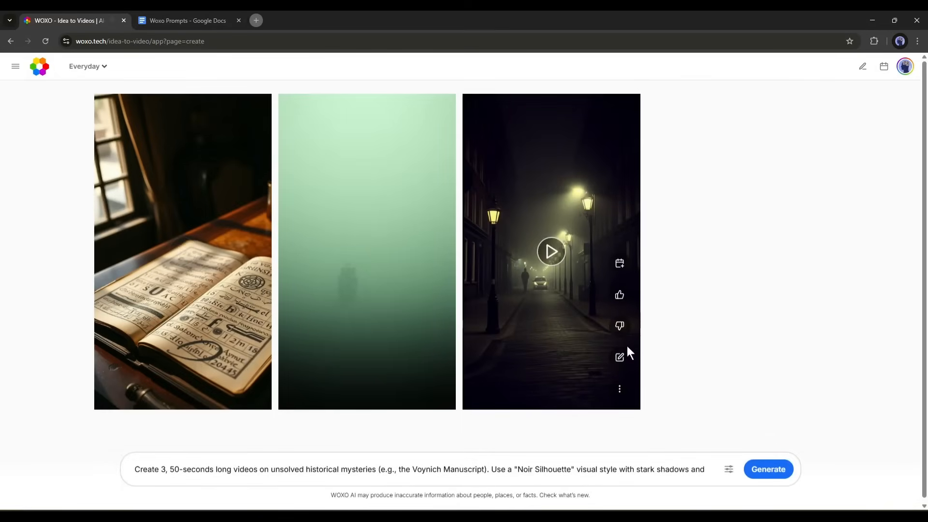
click(619, 387)
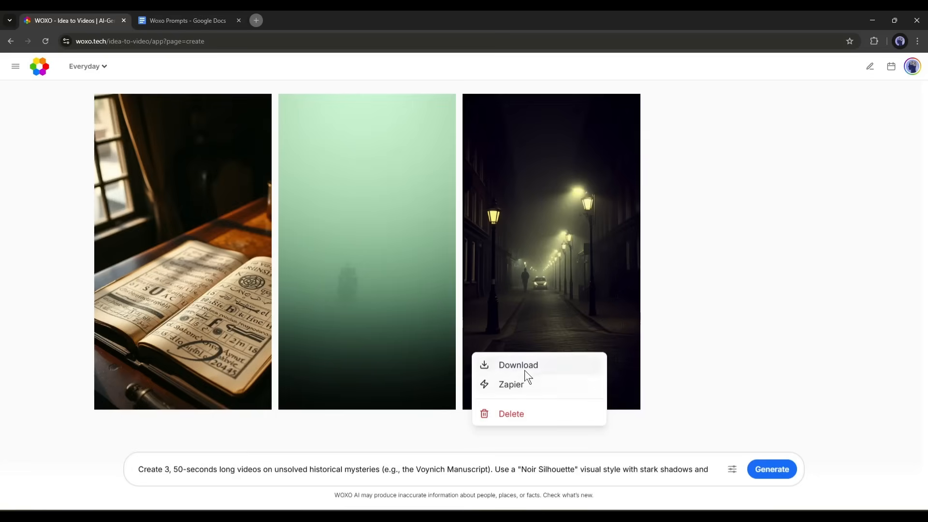
click(690, 330)
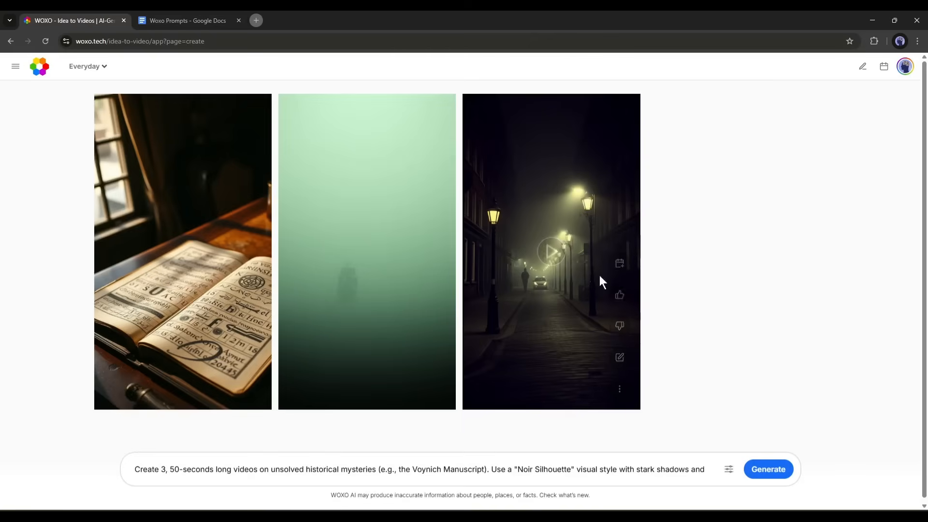
Open the foggy street video for editing and remove the excess characters after "today!" in the first scene's text.
click(619, 358)
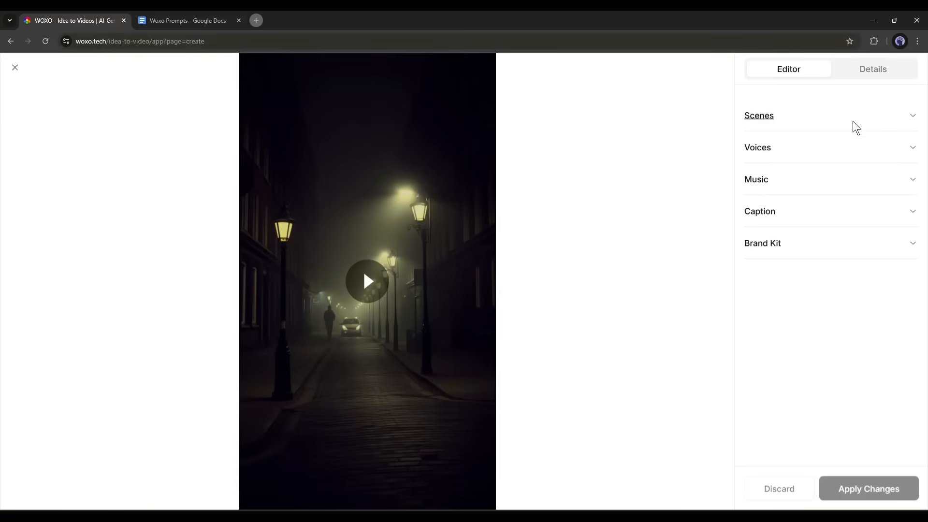
click(913, 119)
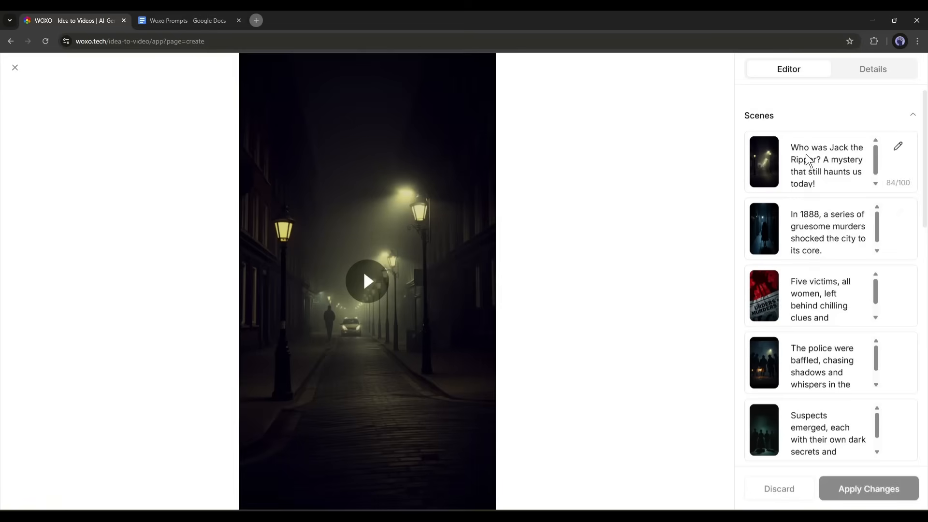
drag(801, 152, 821, 184)
click(826, 181)
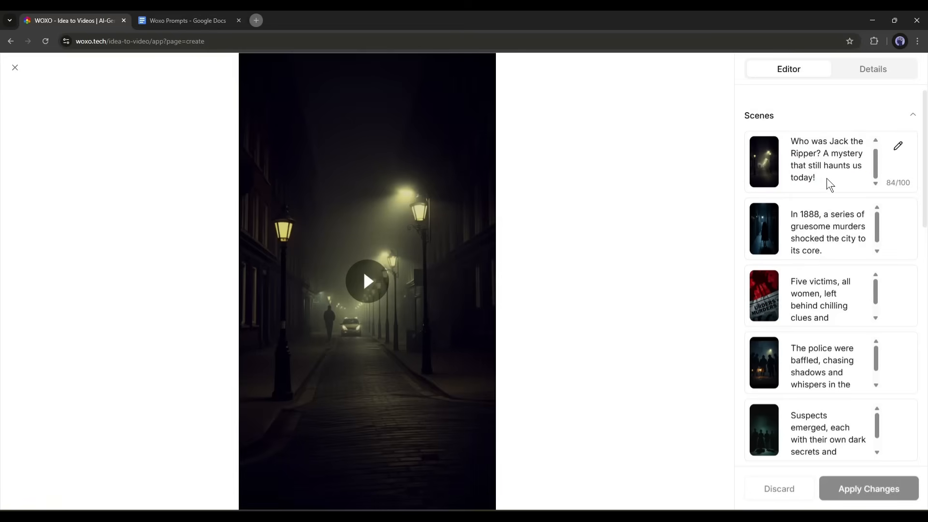
key(ctrl+shift+End)
key(Delete)
key(BackSpace)
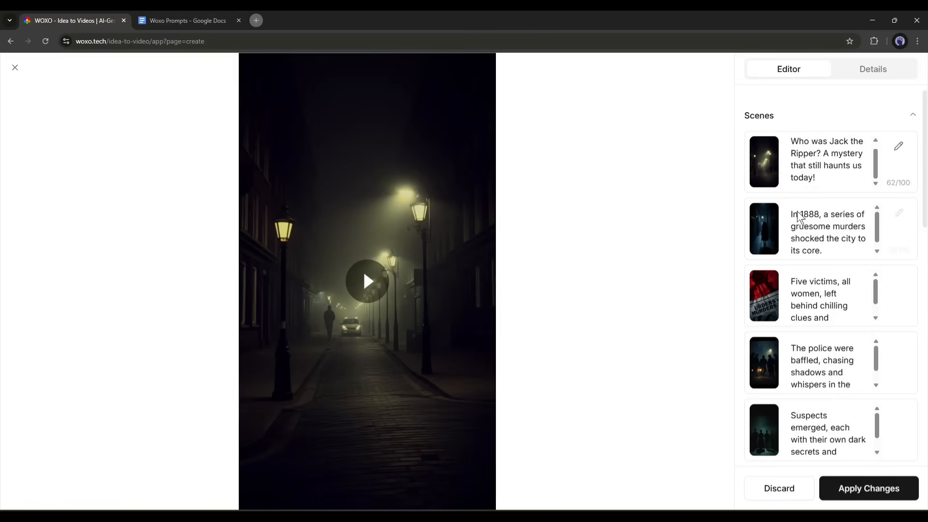
Regenerate the first scene's background and preview the new image at full size.
scroll(816, 232, down, 3)
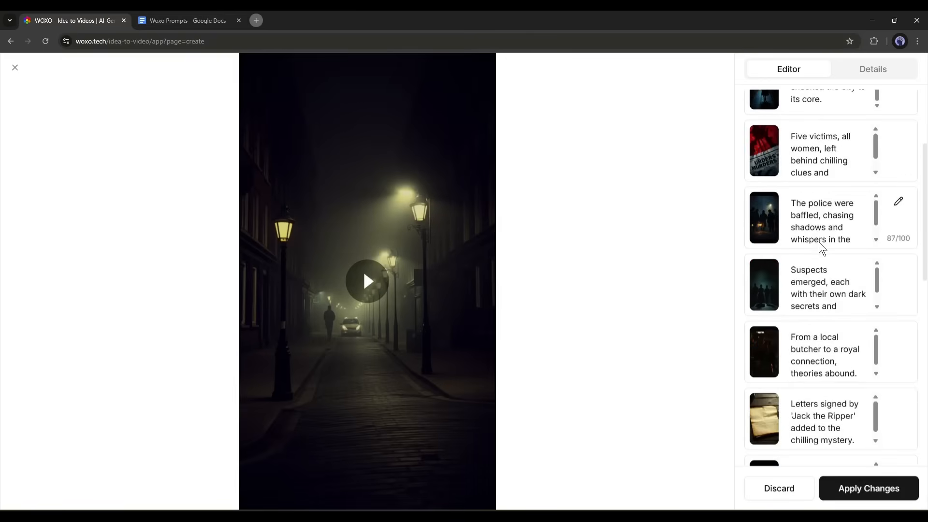
scroll(820, 251, down, 3)
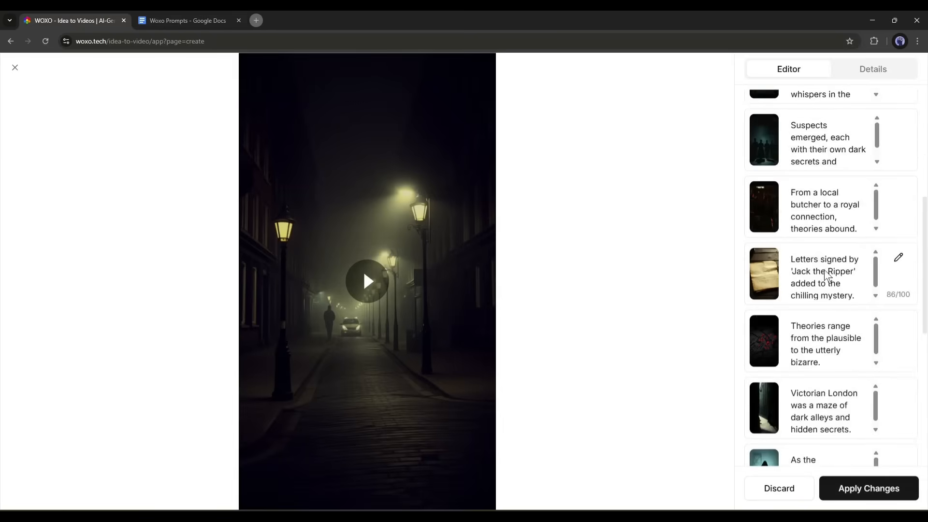
scroll(834, 280, up, 6)
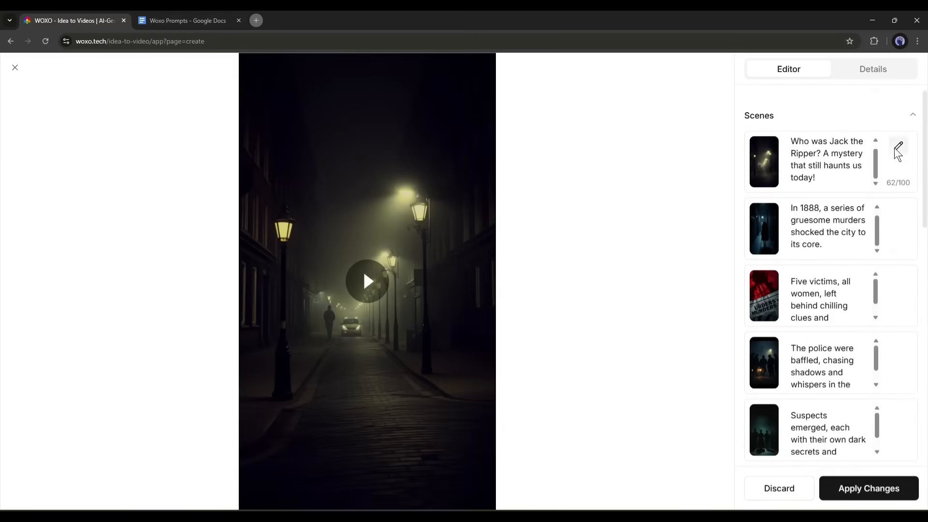
click(895, 147)
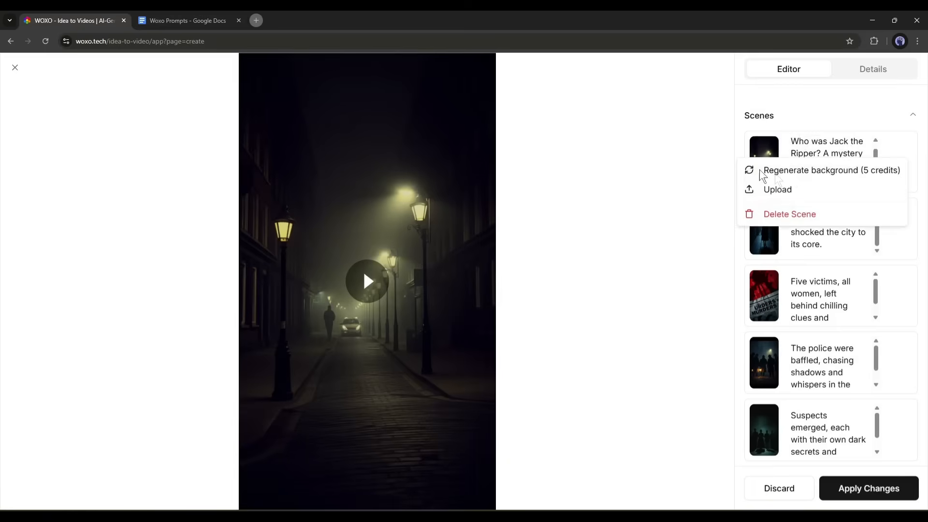
click(796, 173)
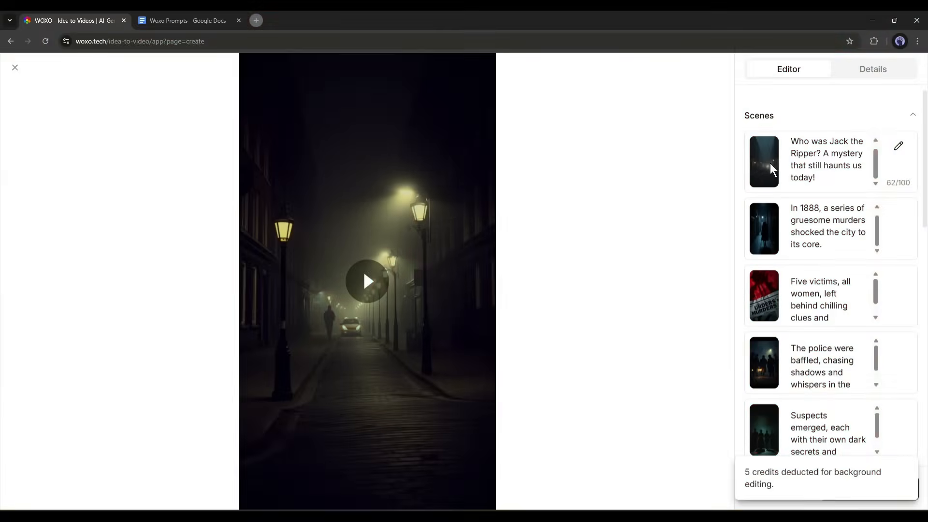
click(765, 162)
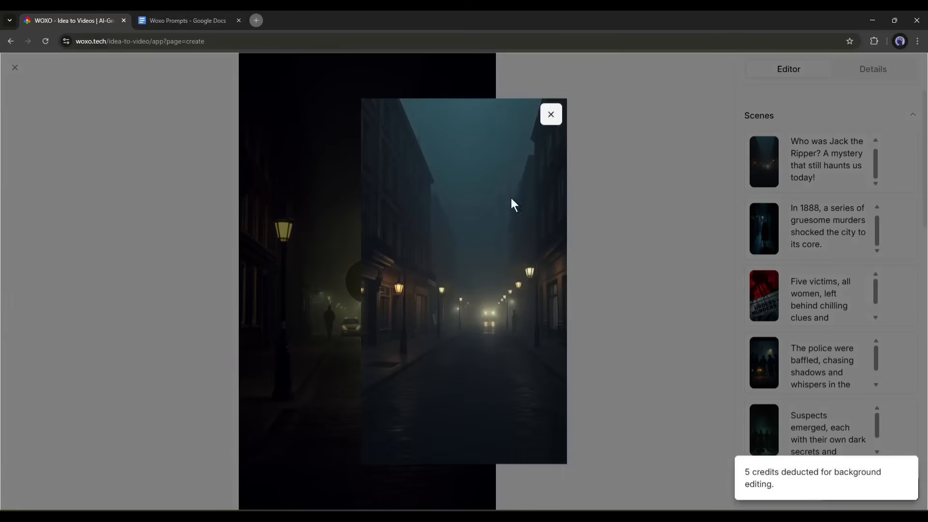
click(550, 115)
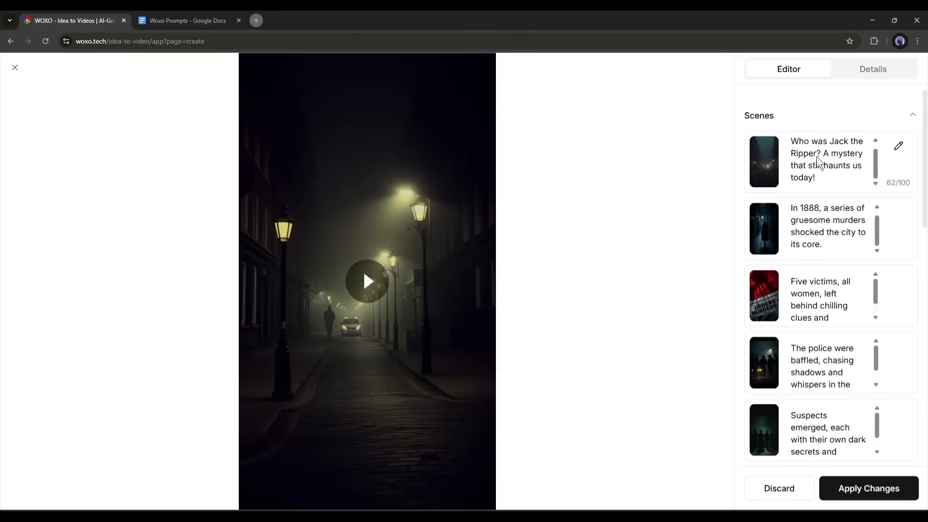
Replace the first scene's background with the uploaded "Jack the Ripper strikes again!" newspaper image.
click(898, 146)
click(788, 188)
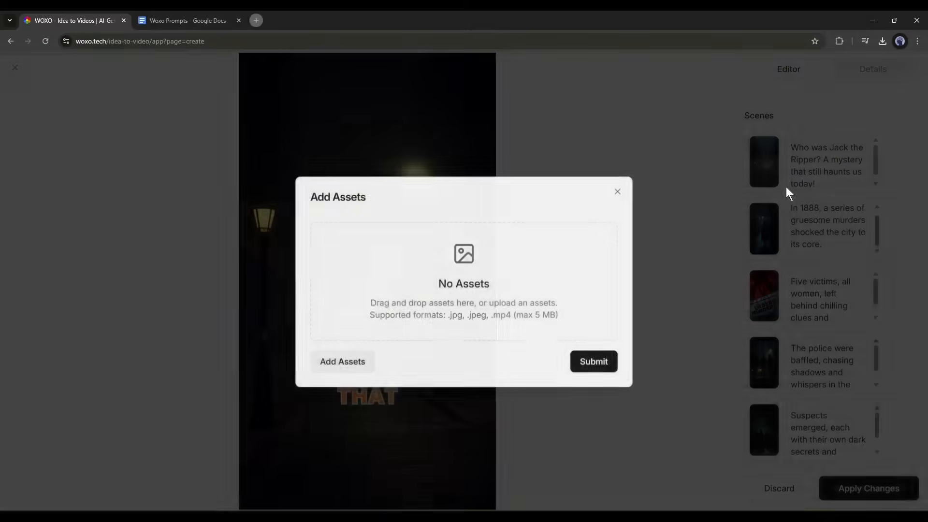
click(351, 363)
double_click(182, 155)
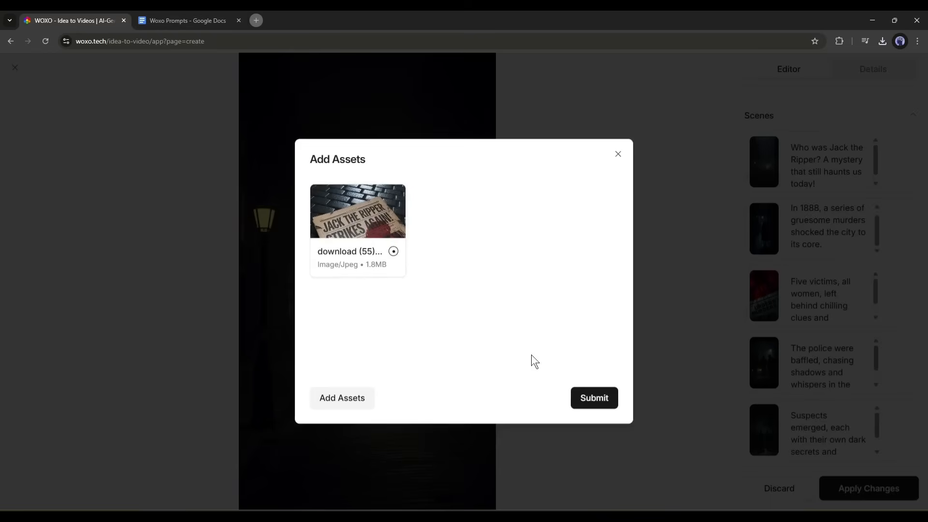
click(593, 402)
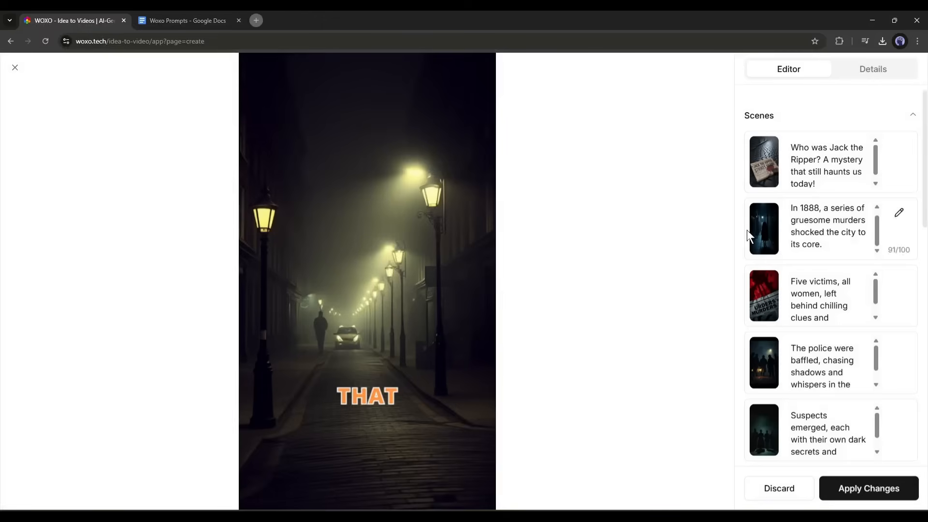
Preview the second scene's dark alley image and regenerate that scene's background.
scroll(764, 346, down, 10)
scroll(822, 286, up, 10)
click(761, 246)
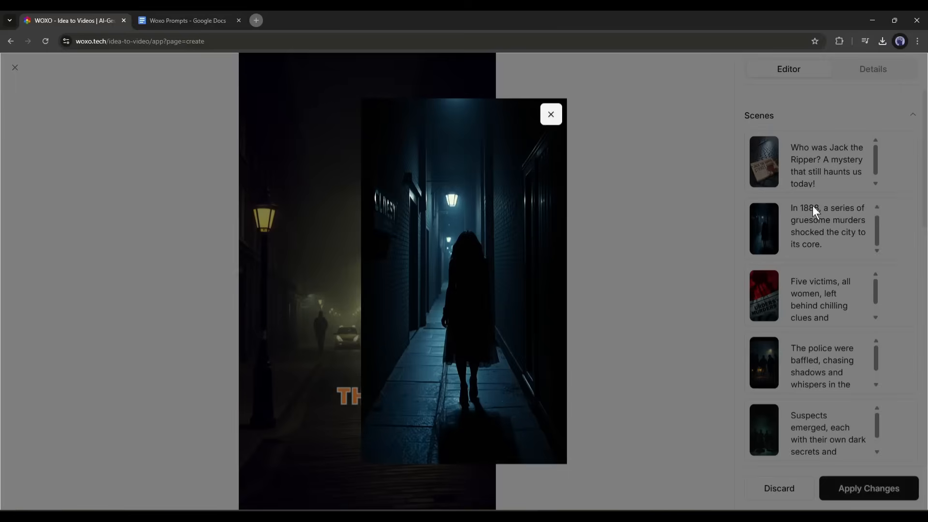
click(813, 205)
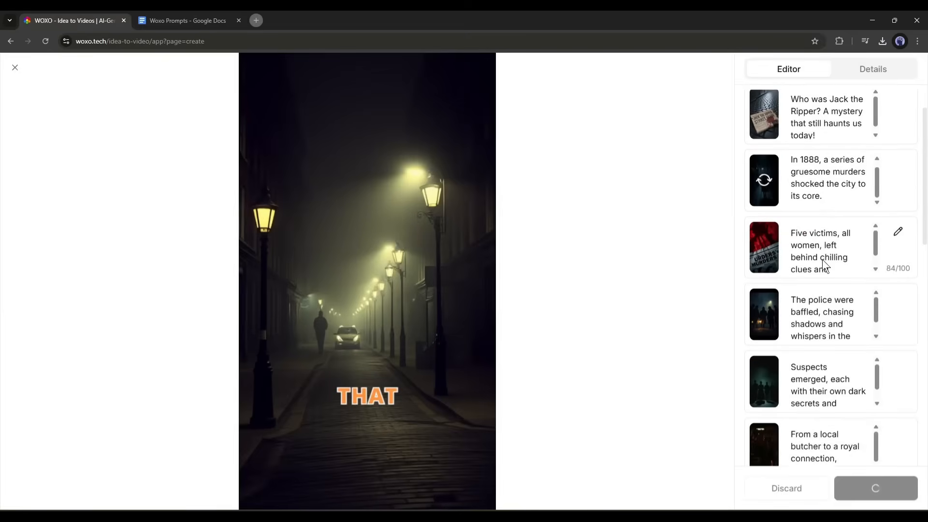
Add a final scene reading "Thanks for watching" with a regenerated background, and delete that scene again.
scroll(796, 280, down, 10)
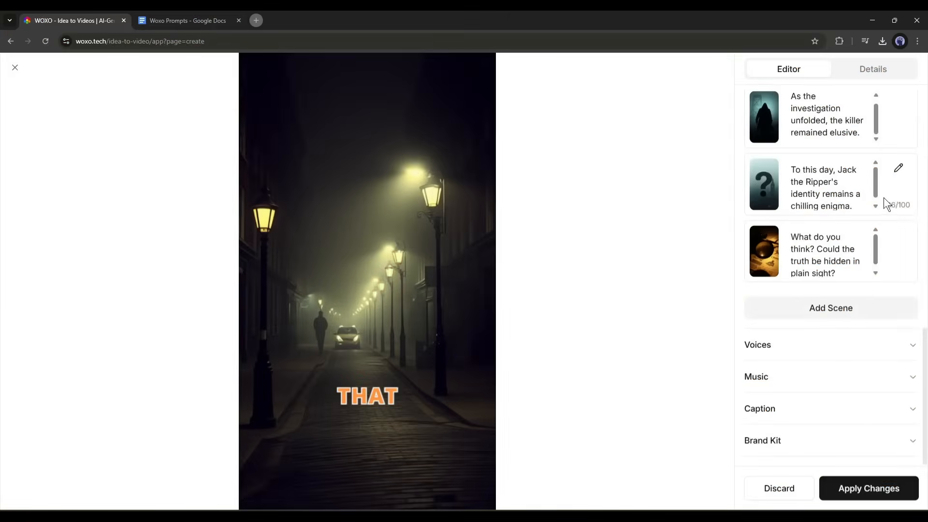
click(811, 308)
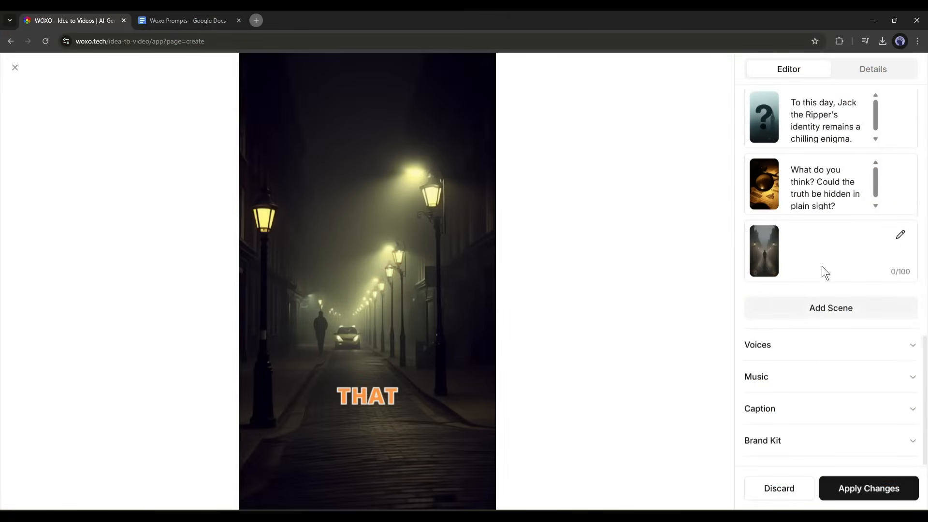
click(908, 235)
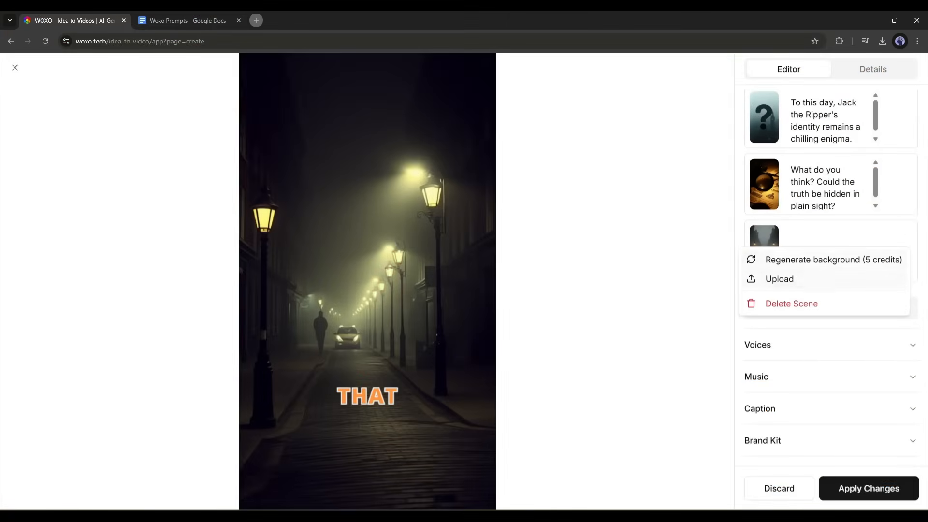
click(834, 260)
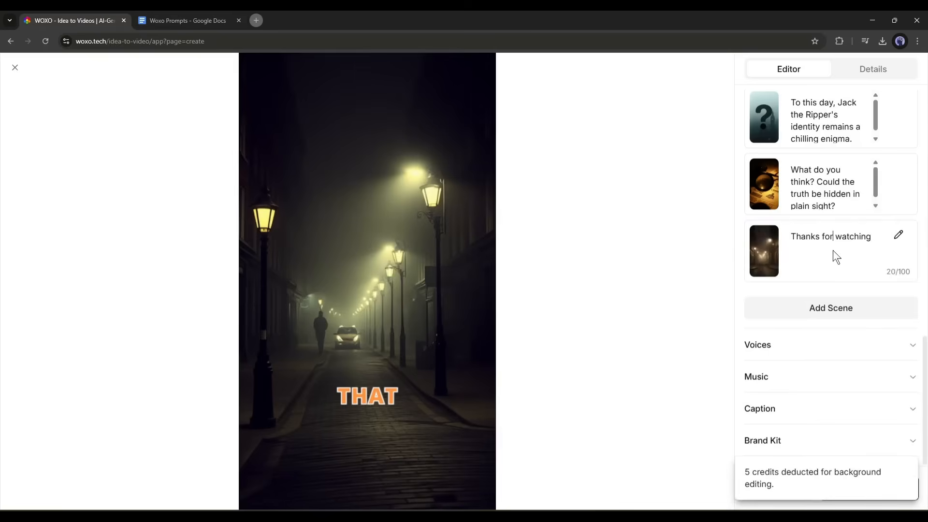
click(902, 239)
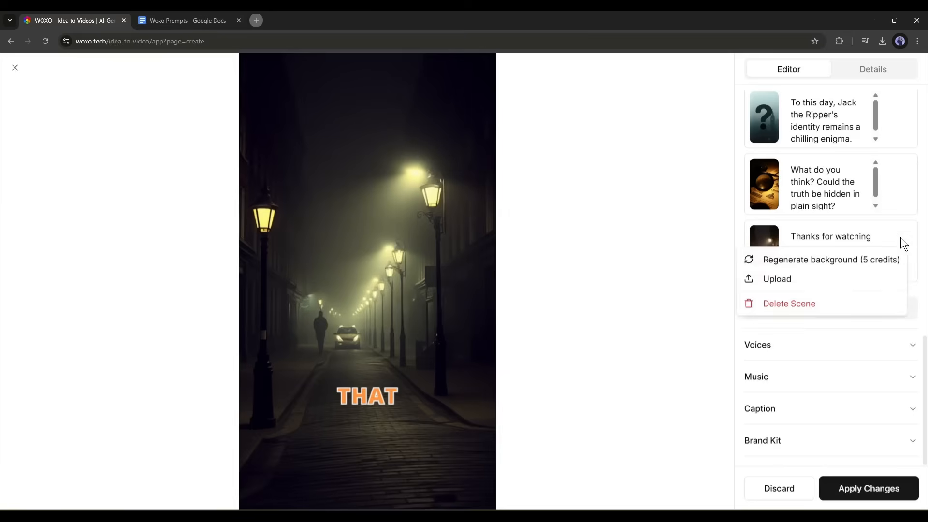
click(834, 304)
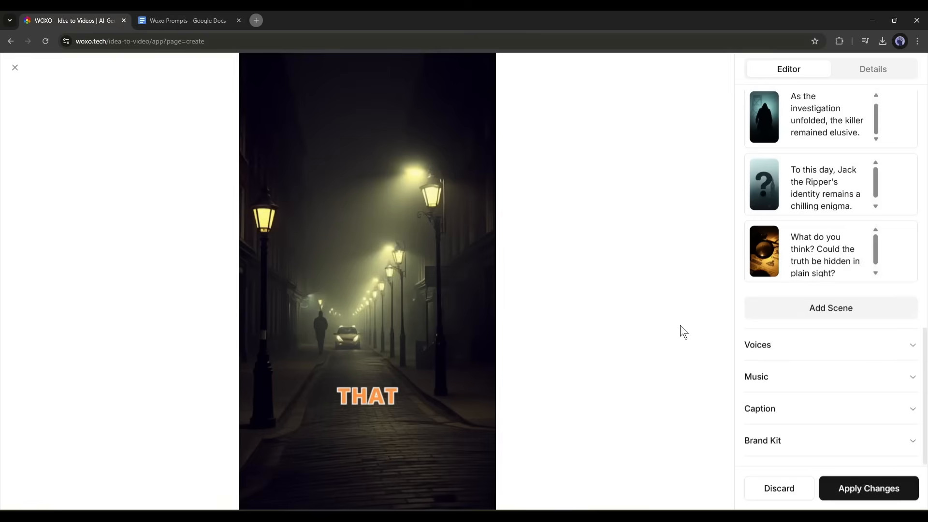
Listen to the Ada voice sample and look through the available narration voices.
click(913, 346)
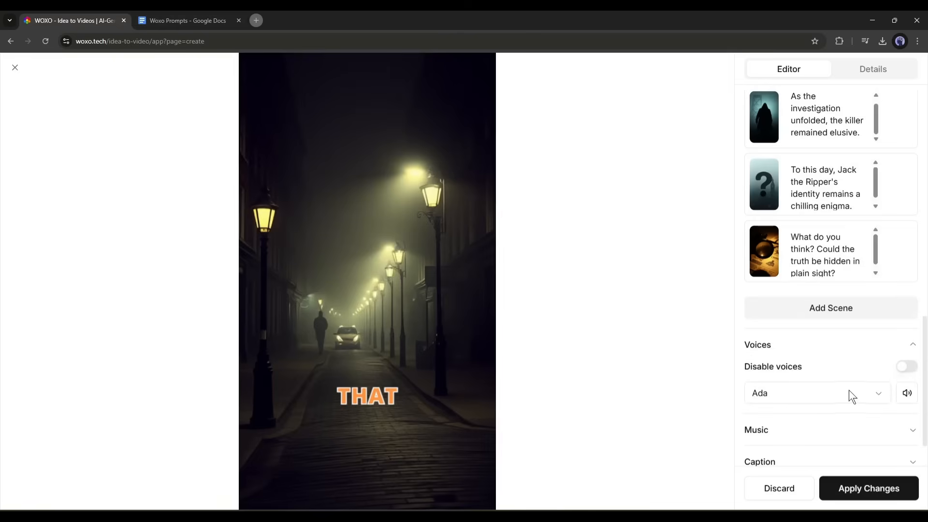
click(910, 394)
click(877, 394)
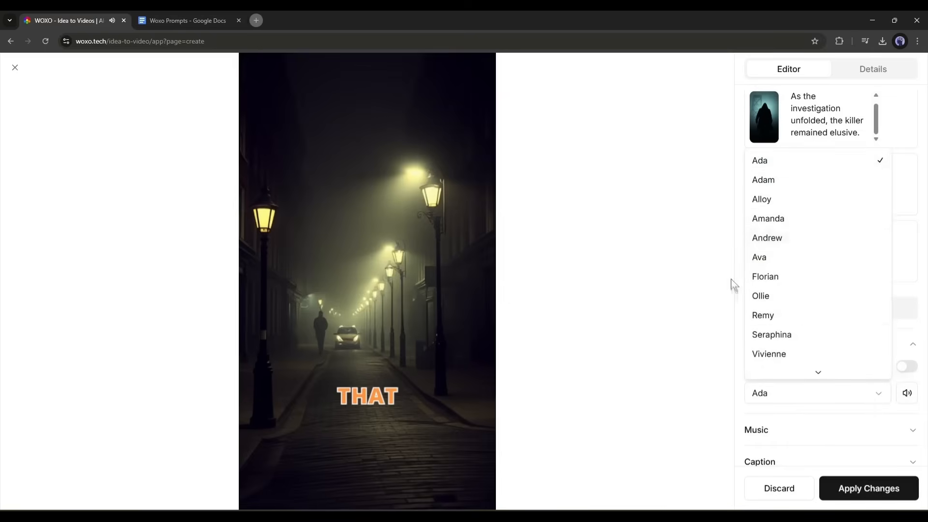
click(695, 285)
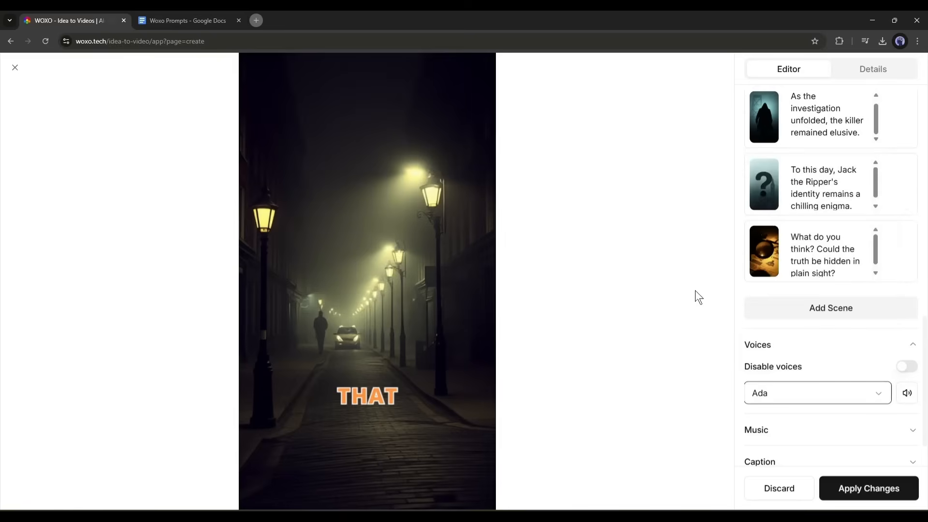
Set the mood of the video's background music to Dramatic.
scroll(864, 445, down, 2)
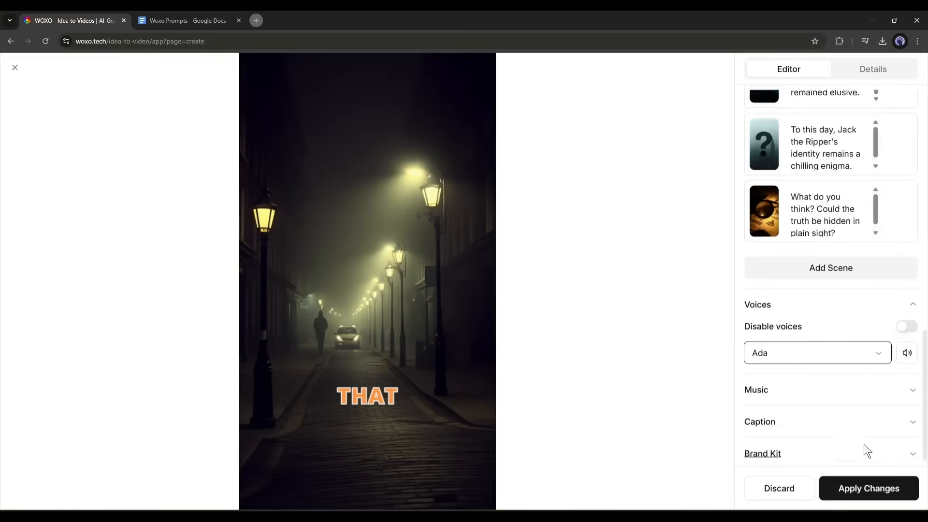
click(872, 376)
click(819, 347)
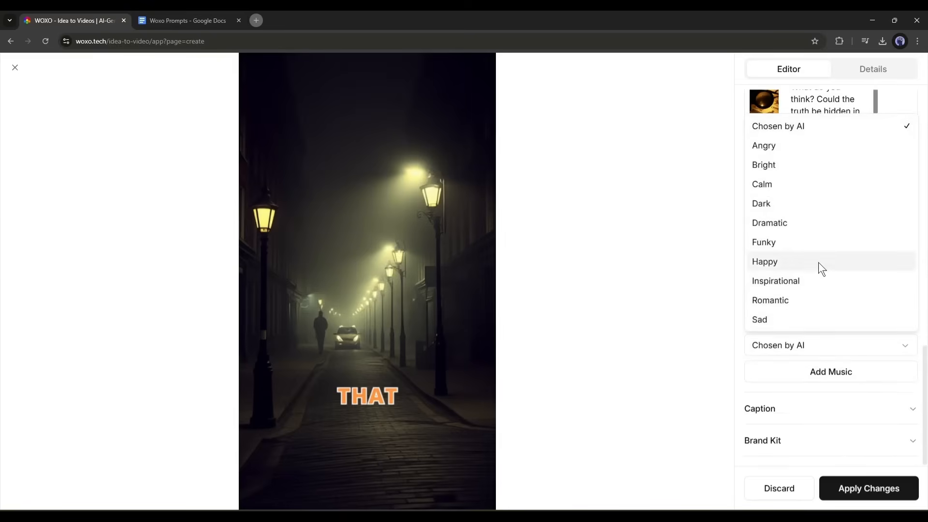
click(795, 228)
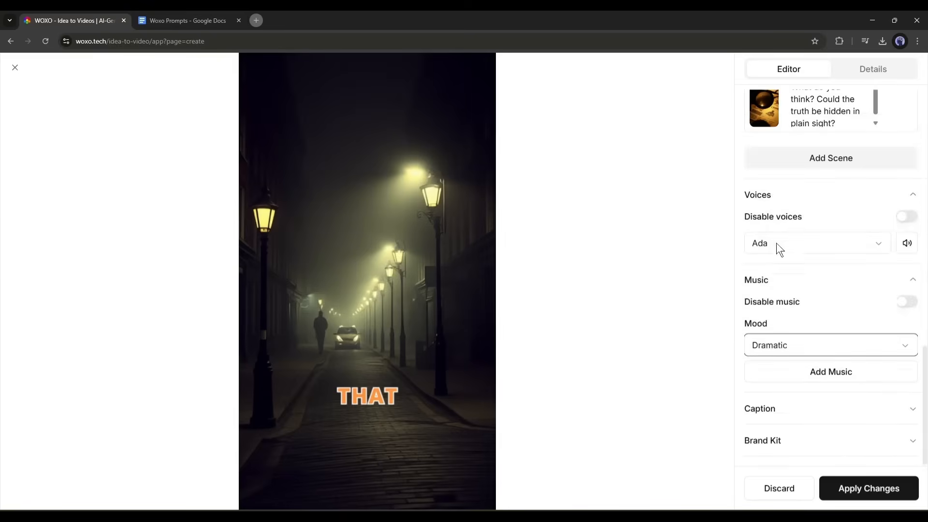
Review the caption's font, color, style and position settings, and open the video's title, description and hashtags.
click(851, 411)
scroll(829, 405, down, 4)
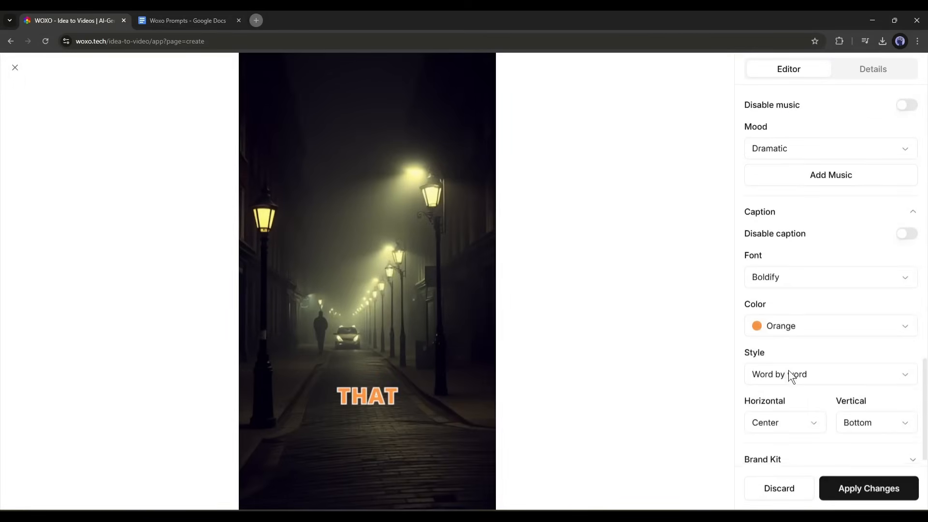
scroll(788, 375, down, 1)
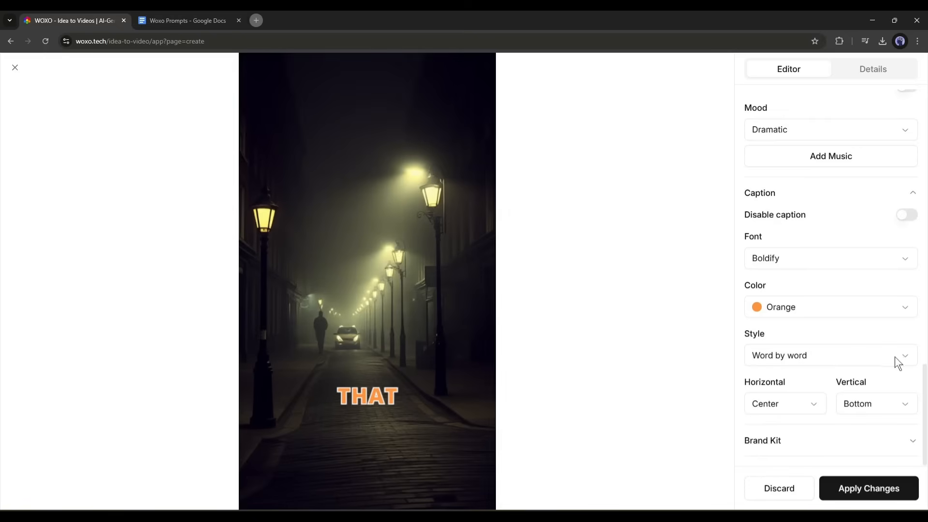
scroll(767, 282, up, 5)
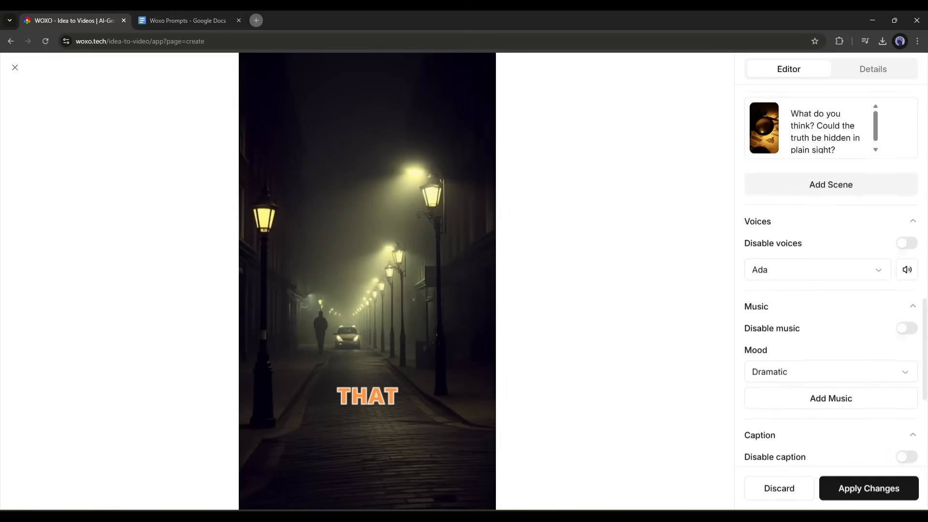
click(865, 64)
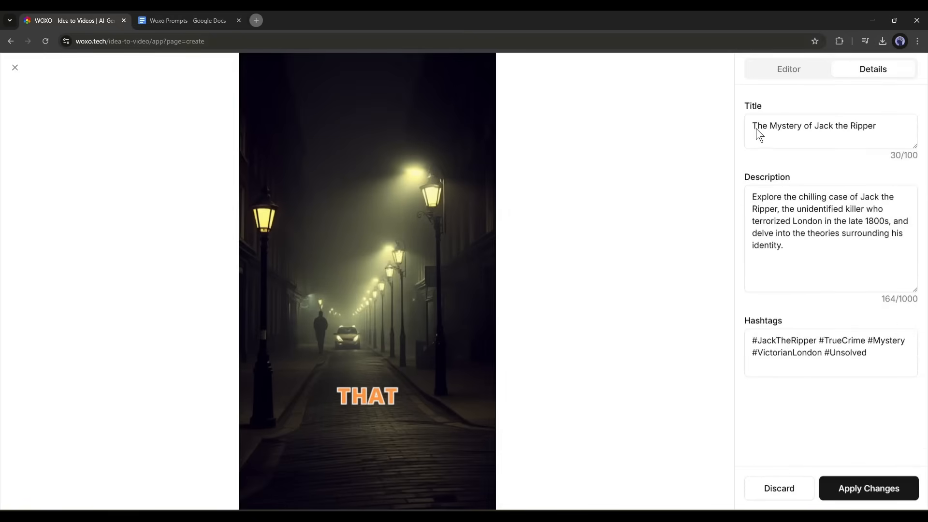
Review the Jack the Ripper video's title, description and hashtags.
drag(752, 127, 834, 127)
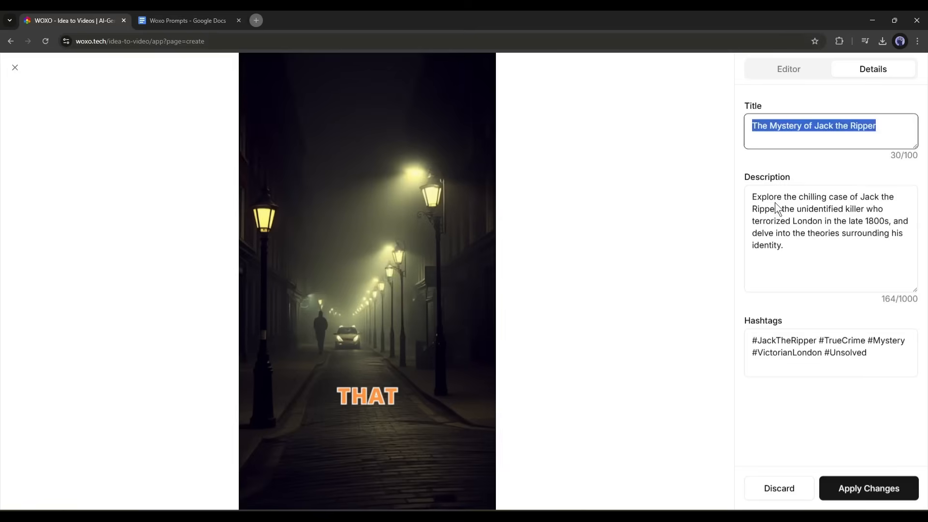
drag(775, 198, 842, 213)
click(754, 255)
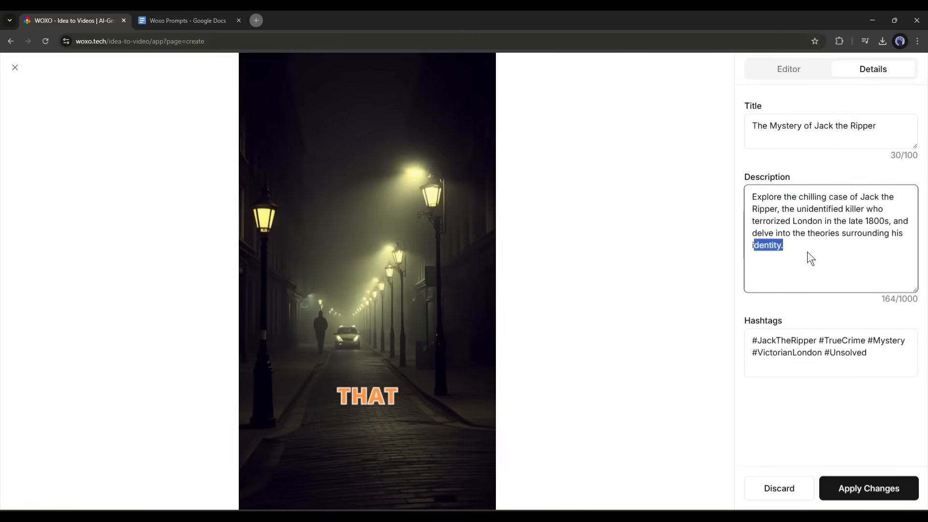
click(783, 344)
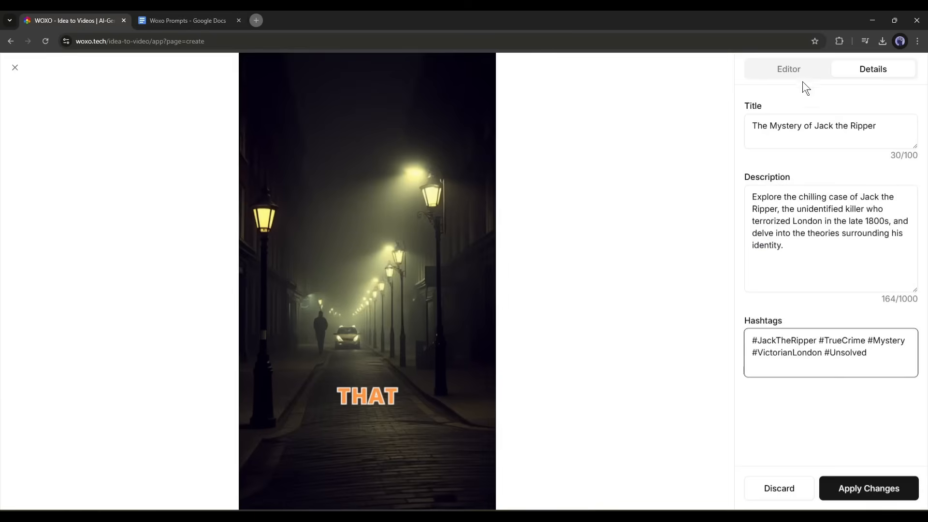
Apply the changes to the Jack the Ripper video and leave the editor for the generated videos.
click(794, 70)
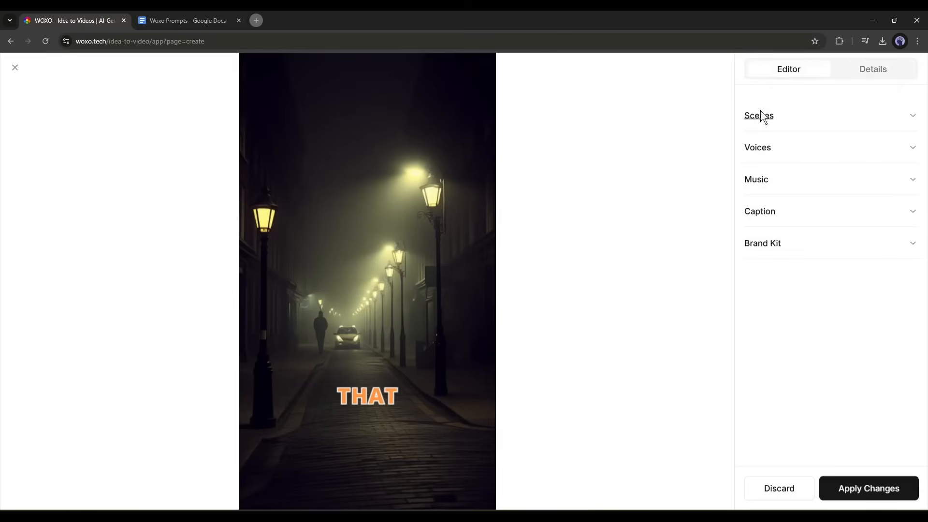
click(869, 489)
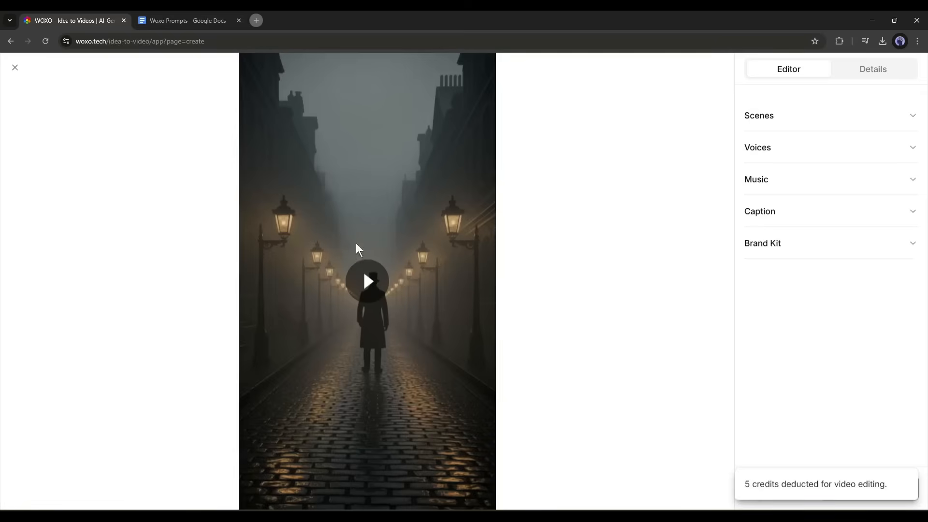
key(Escape)
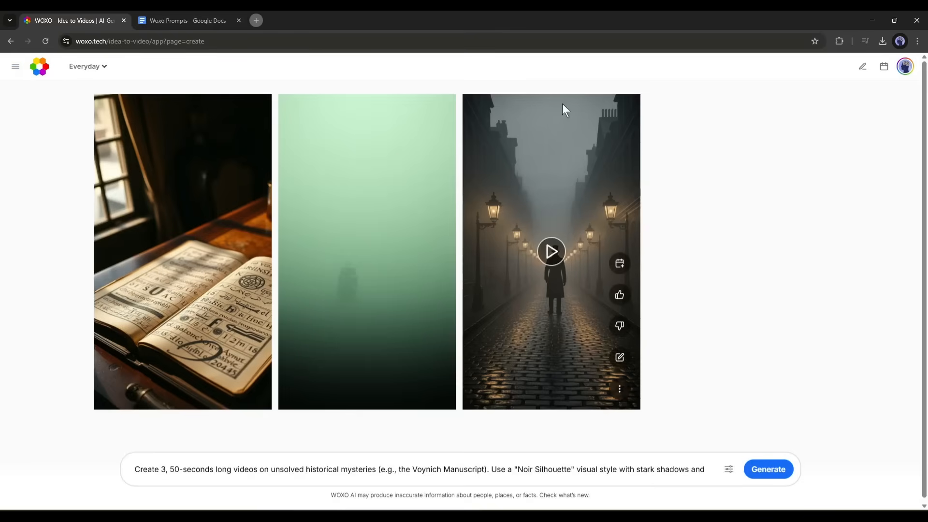
Start scheduling the Jack the Ripper video and connect the YouTube channel, granting Woxo the requested Google account access.
click(619, 263)
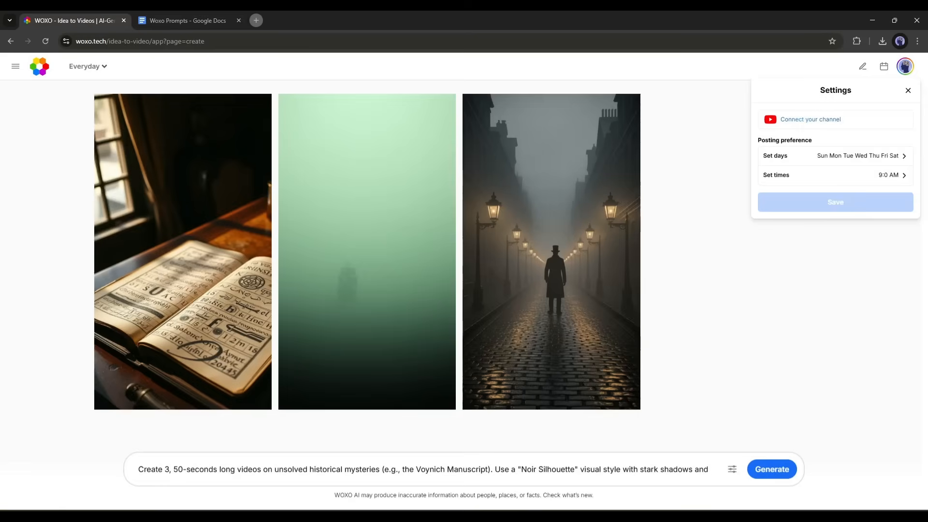
click(797, 119)
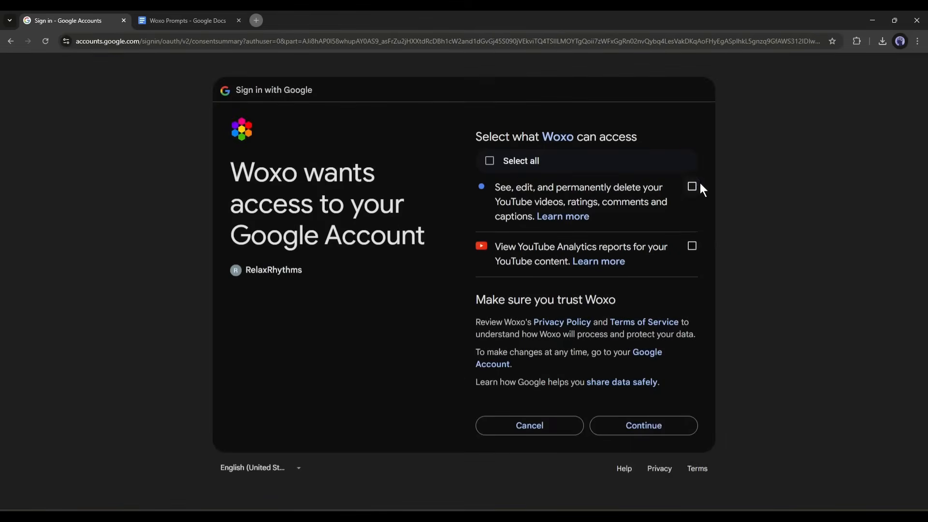
click(692, 245)
click(644, 425)
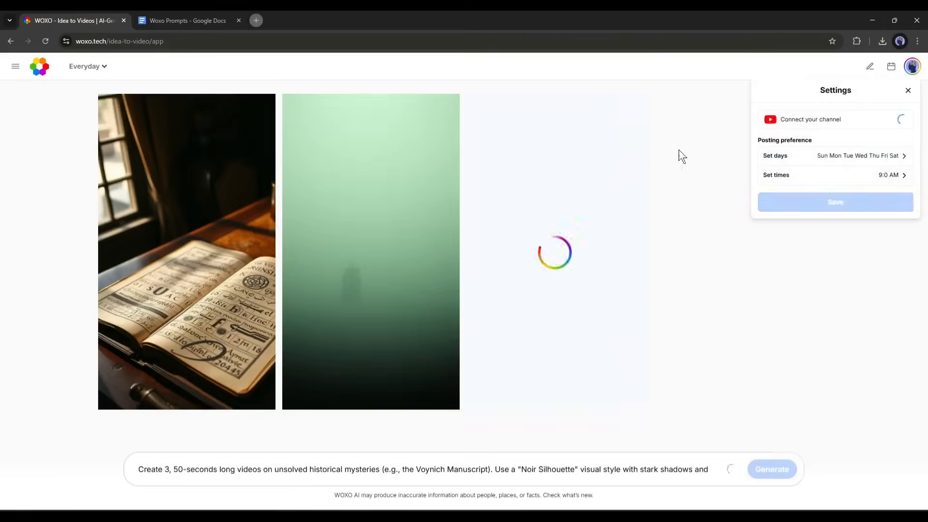
Check the posting preference's days and times for scheduled videos.
click(868, 155)
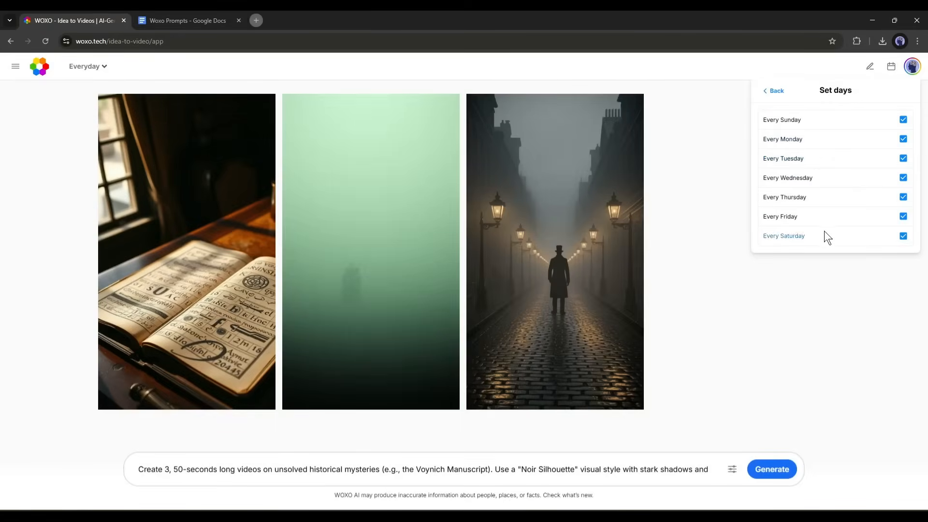
click(782, 90)
click(821, 175)
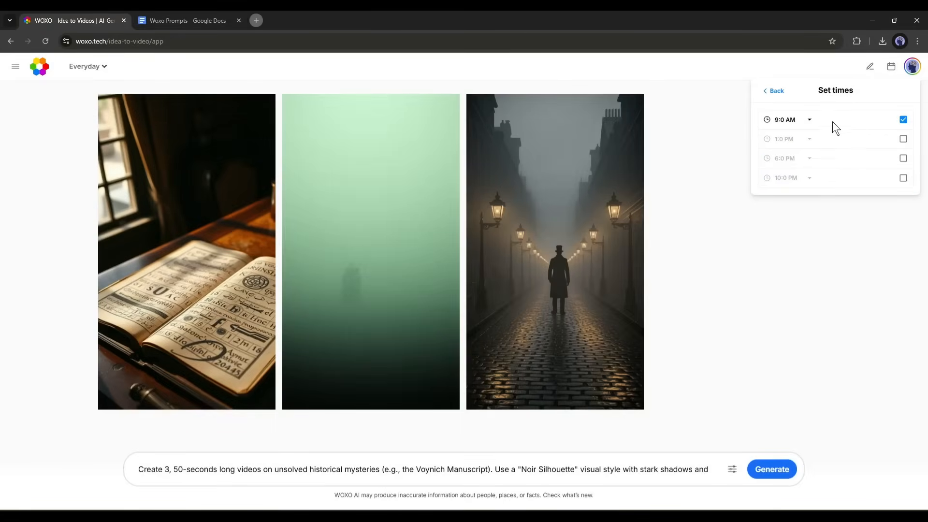
click(780, 90)
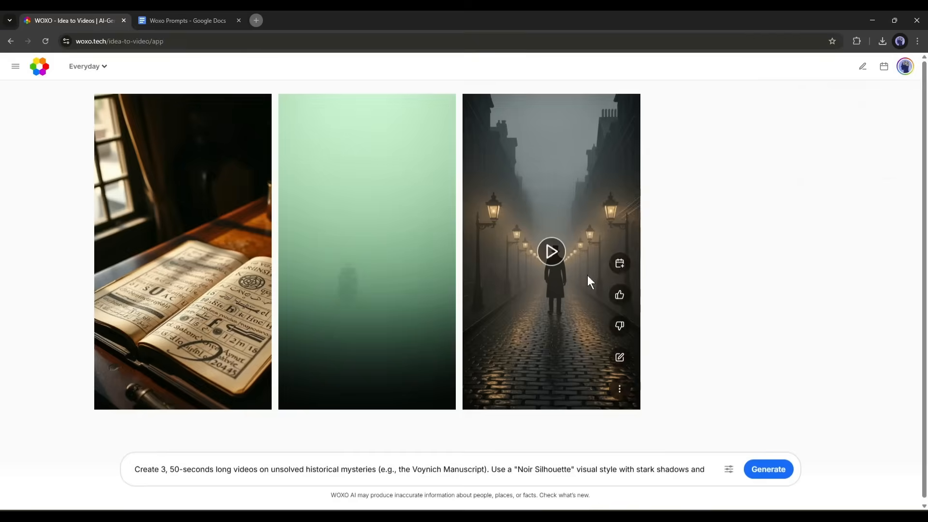
Add the Jack the Ripper video to the post list and open the scheduled posts.
click(613, 231)
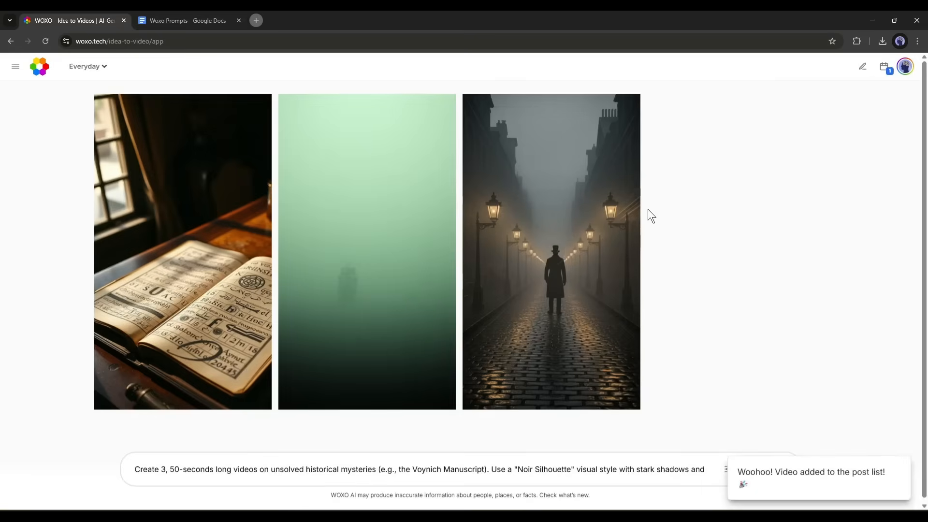
click(885, 67)
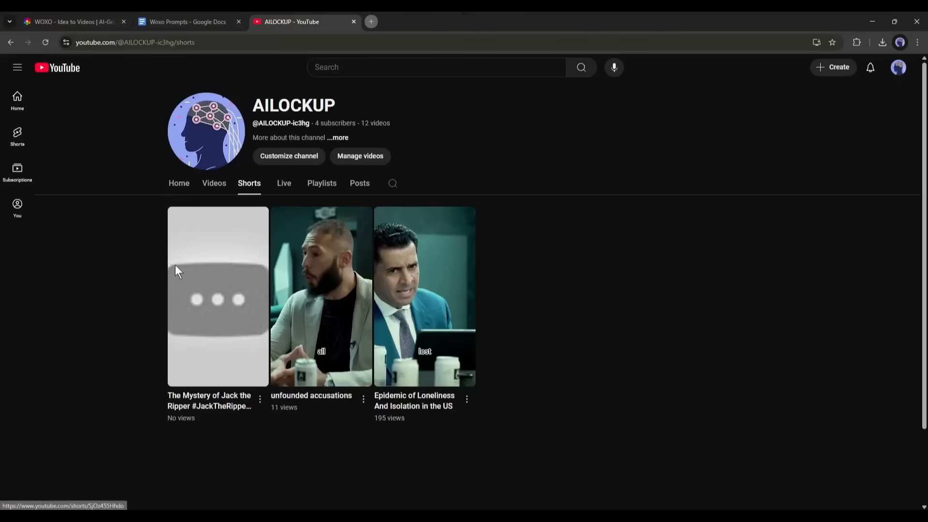
Watch the published Jack the Ripper Short on the YouTube channel, and return to Woxo's generated videos.
click(175, 265)
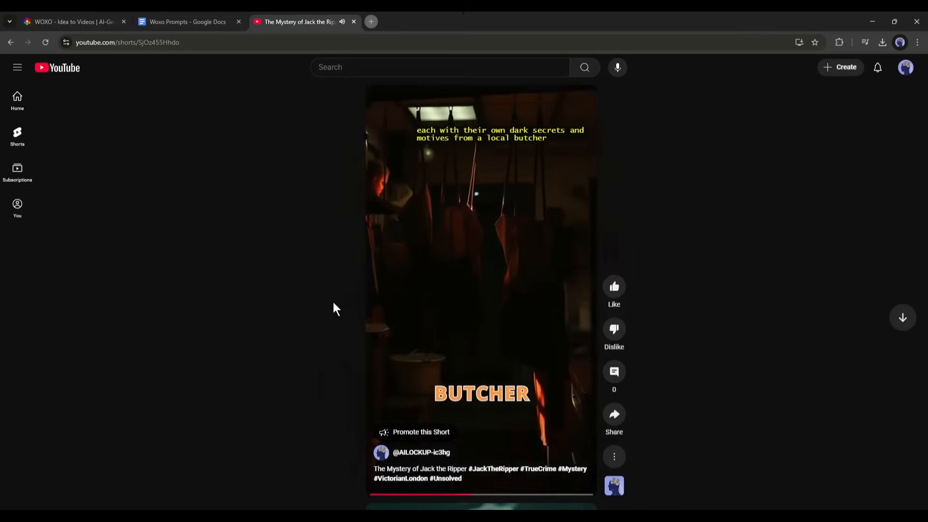
key(ctrl+w)
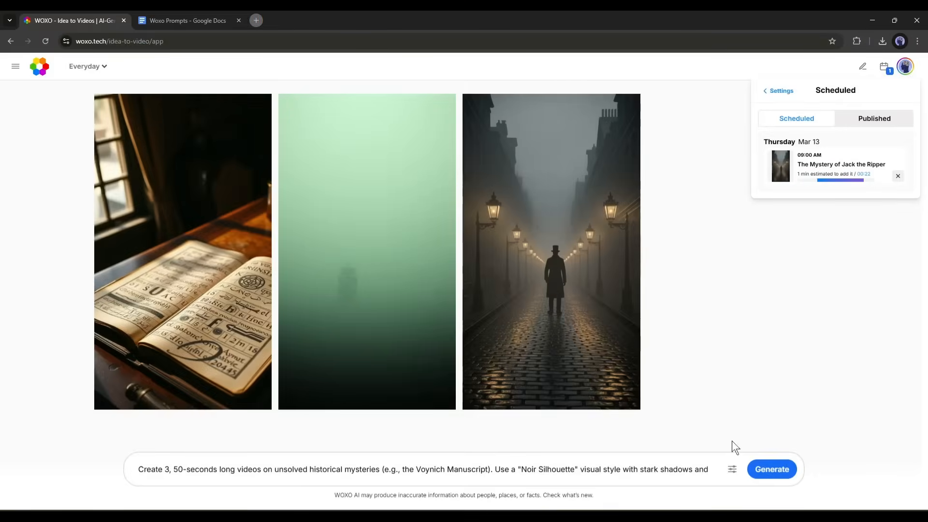
click(732, 283)
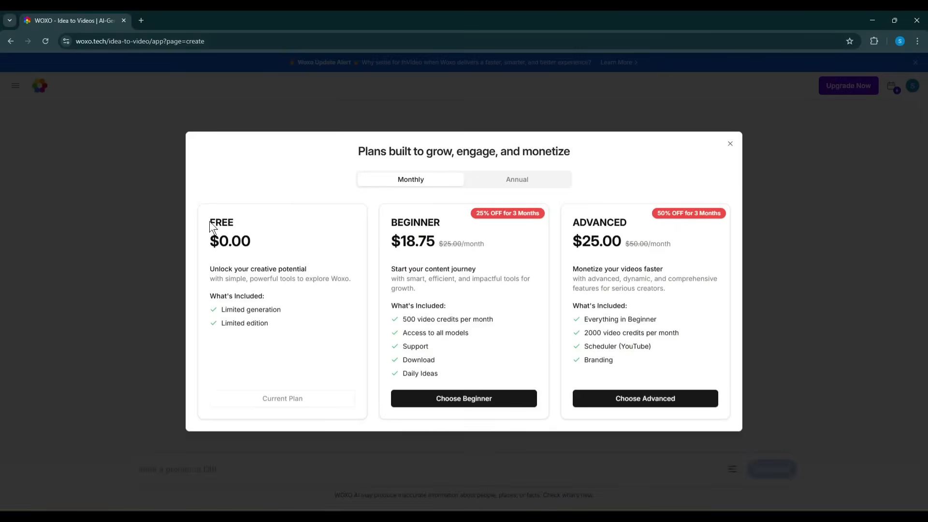
Examine the monthly prices and included features of the Free, Beginner and Advanced plans.
drag(205, 225, 281, 331)
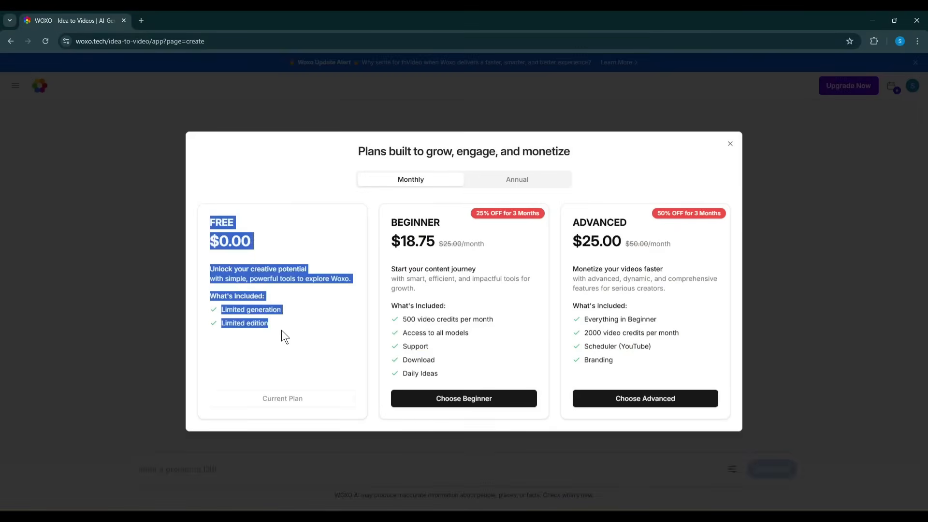
click(281, 330)
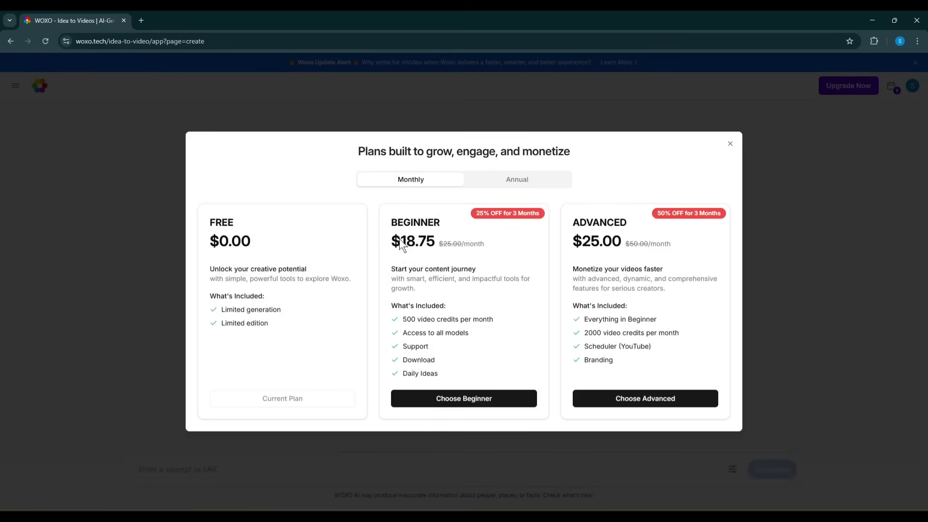
drag(393, 223, 431, 227)
drag(403, 321, 417, 322)
drag(474, 320, 423, 320)
click(495, 321)
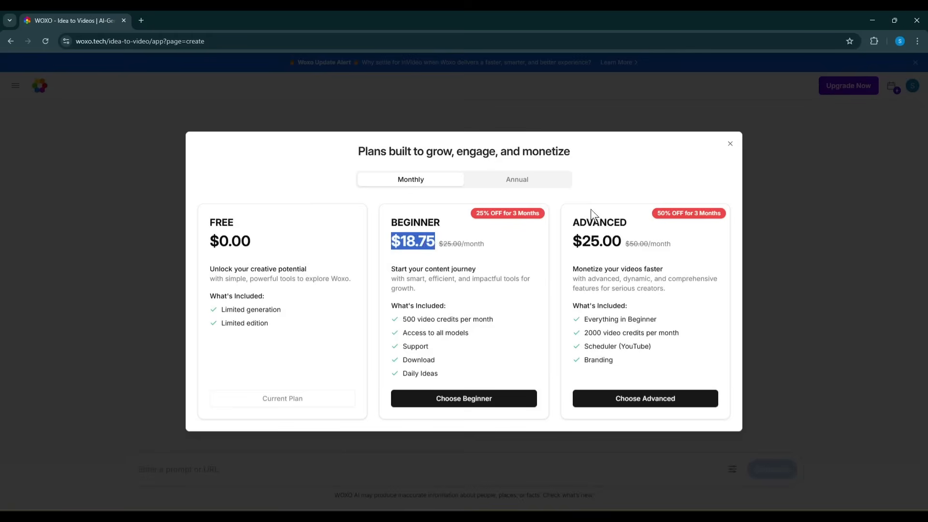
drag(582, 219, 607, 223)
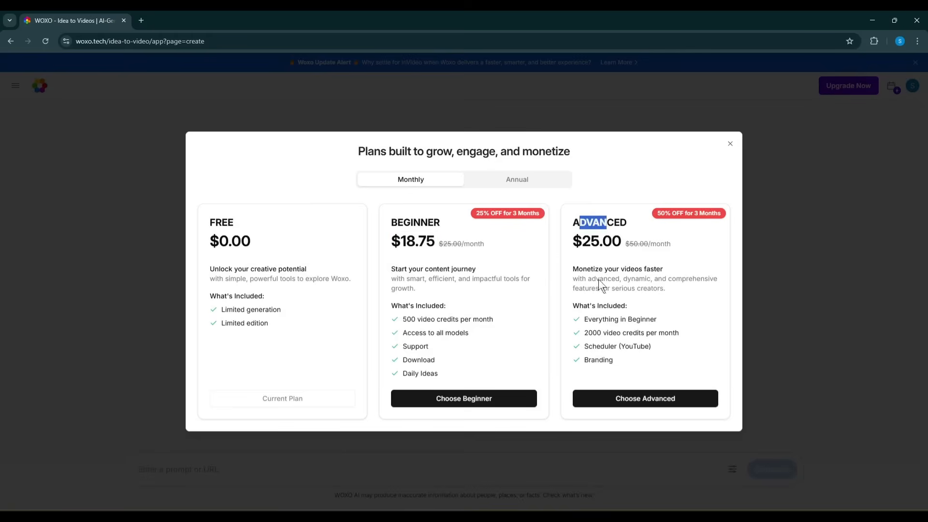
drag(584, 333, 654, 332)
drag(589, 247, 622, 244)
click(620, 245)
Switch the plan overview to annual billing and compare the Beginner and Advanced prices.
click(529, 179)
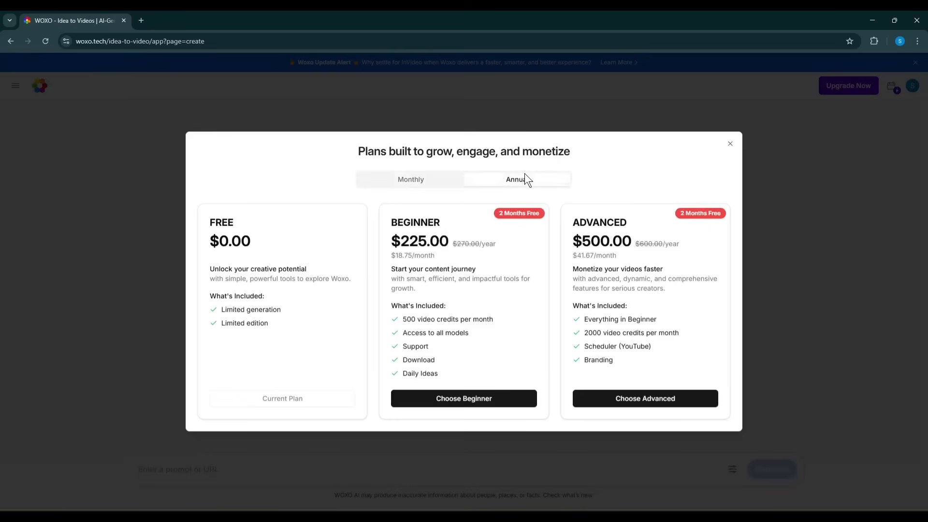
drag(421, 239, 442, 242)
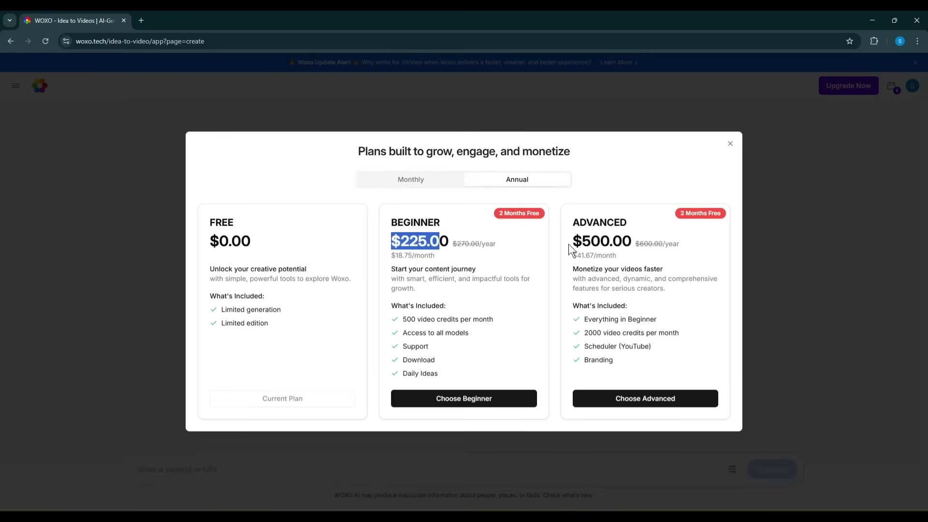
double_click(415, 222)
double_click(658, 220)
click(667, 223)
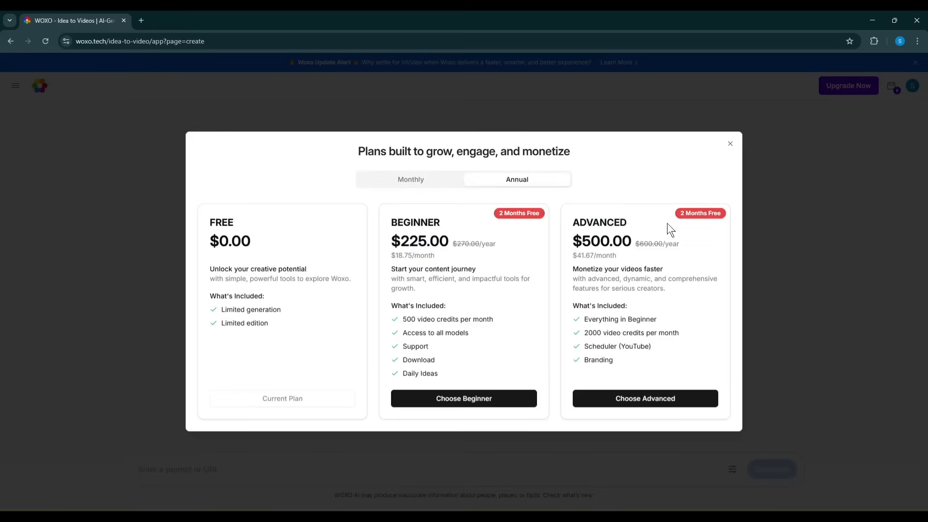